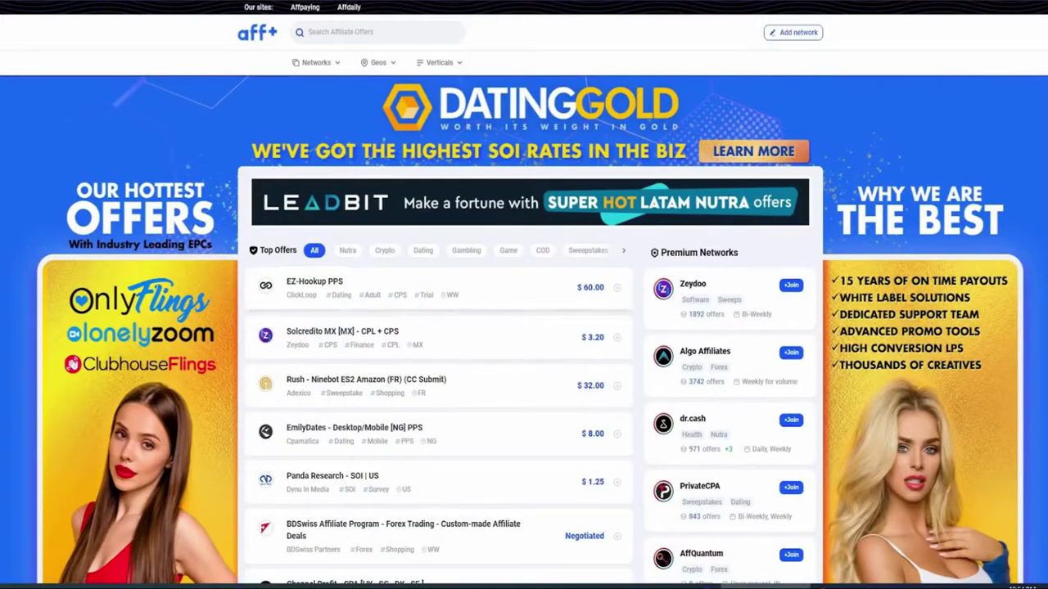
# Open AffPlus's affiliate offer search to see trending terms like health, nutra and weight loss.
pyautogui.moveTo(577, 289); pyautogui.dragTo(458, 490)
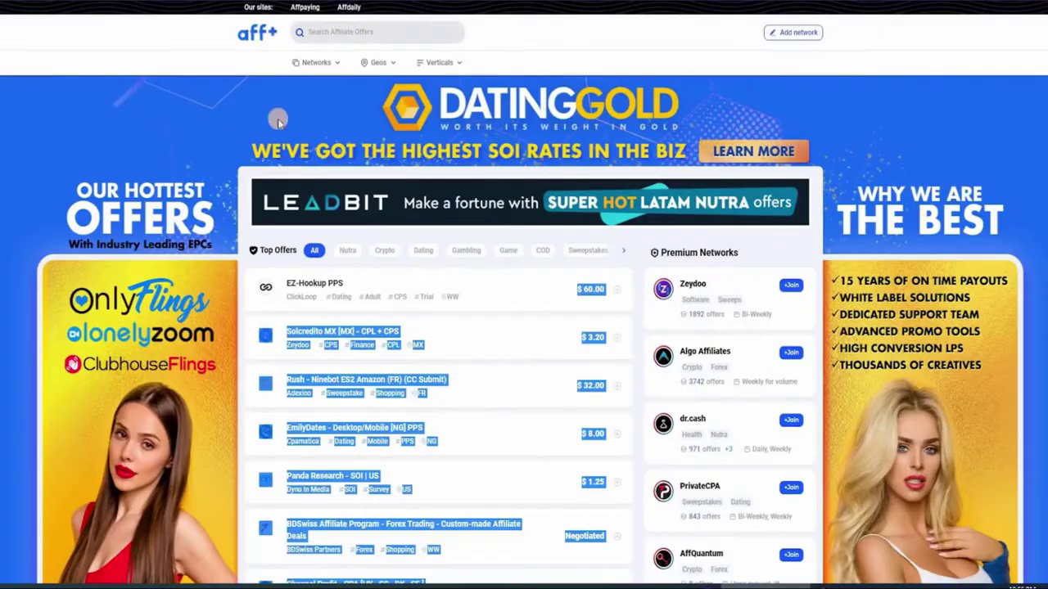
pyautogui.click(352, 32)
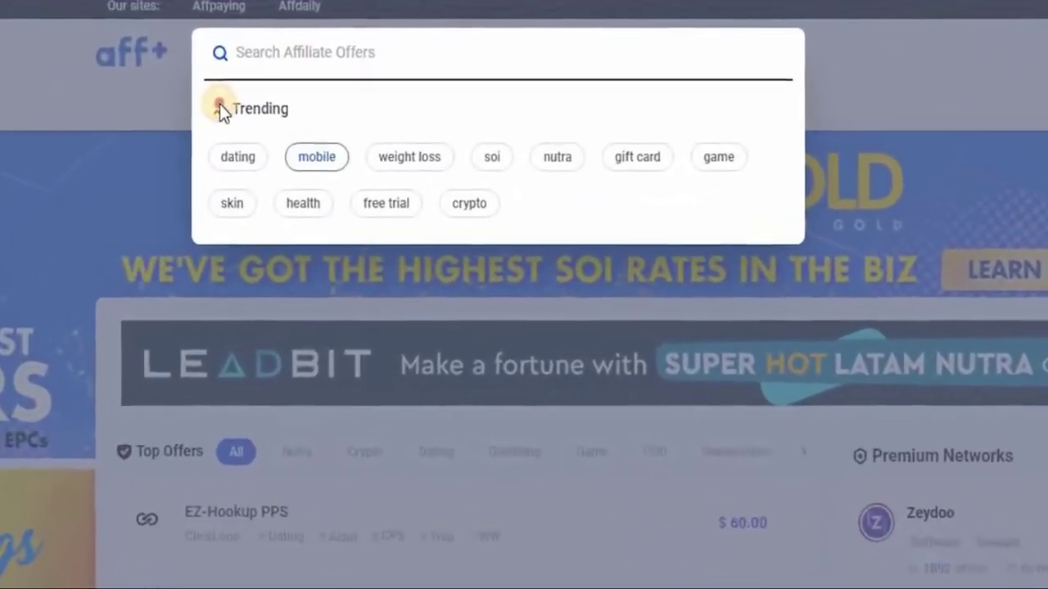
pyautogui.doubleClick(327, 64)
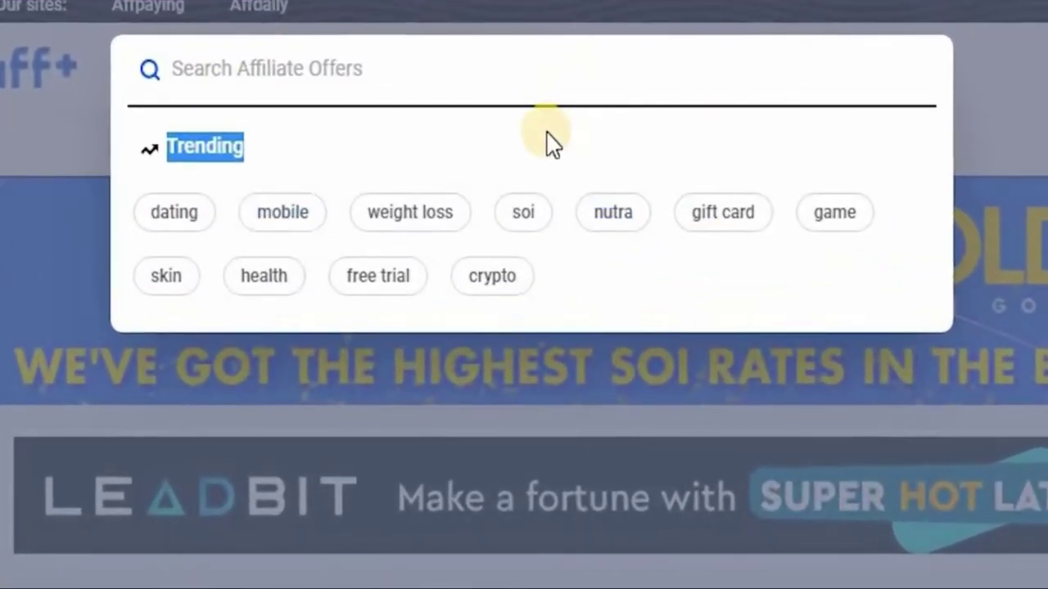
# Run the 'health' search, bringing up 9,705 health offers.
pyautogui.click(550, 141)
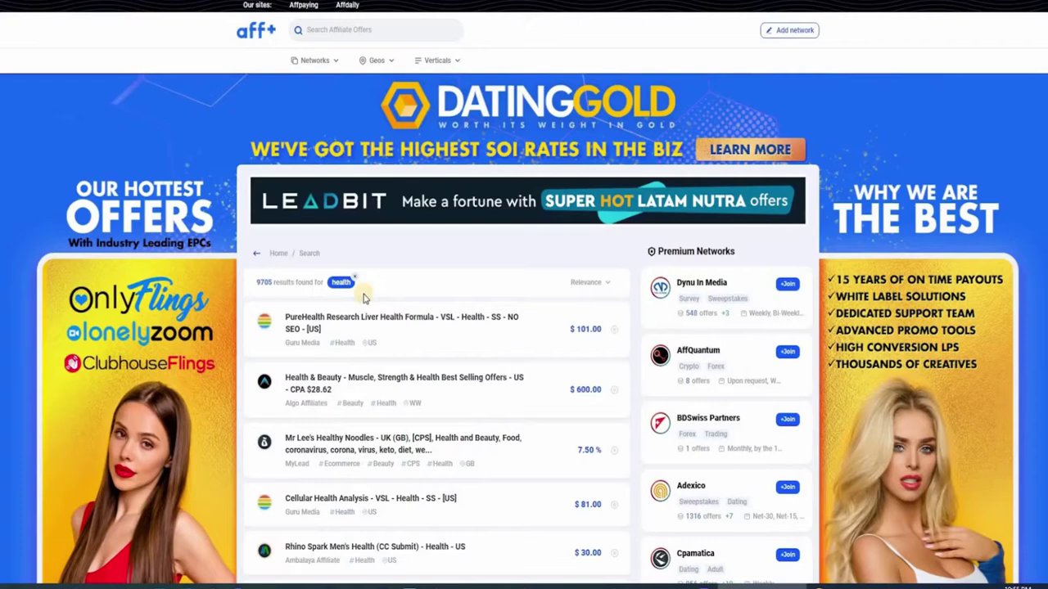
# Browse the health results and open Guru Media's Cellular Health Analysis offer ($81 CPA).
pyautogui.scroll(-1, 573, 261)
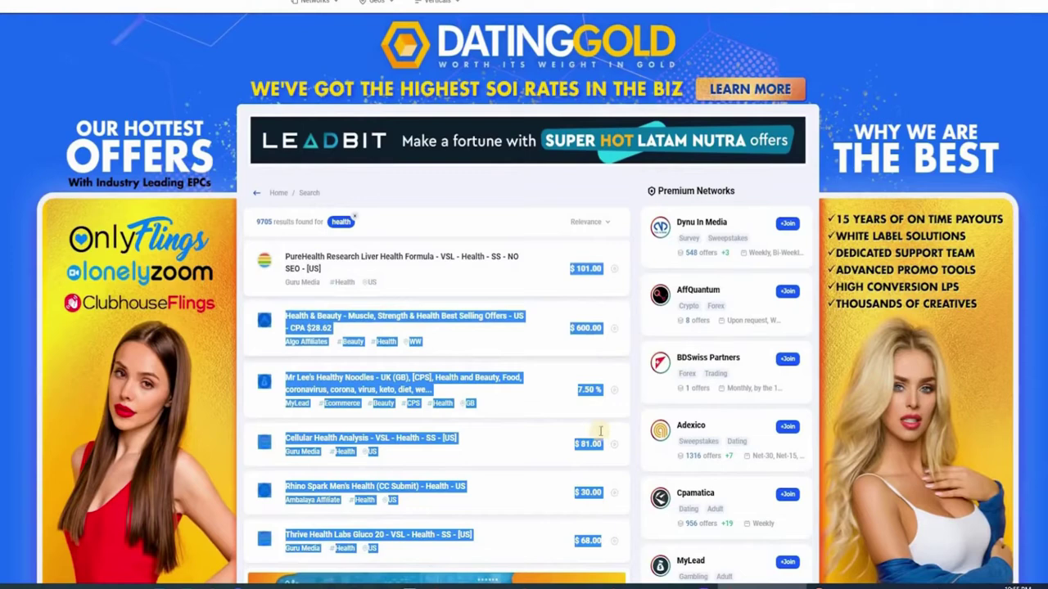
pyautogui.moveTo(587, 279); pyautogui.dragTo(600, 556)
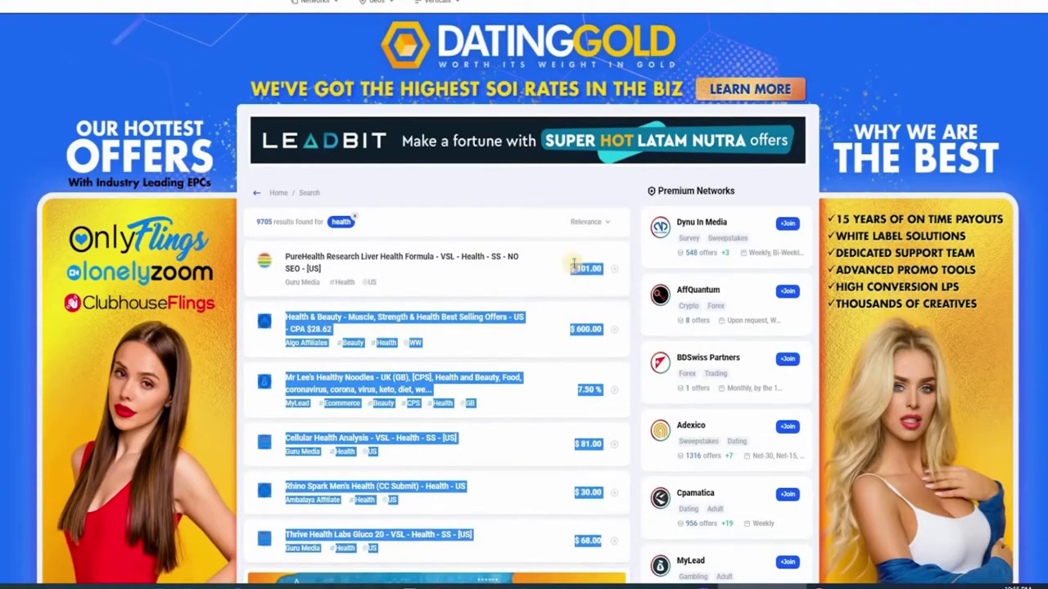
pyautogui.click(520, 196)
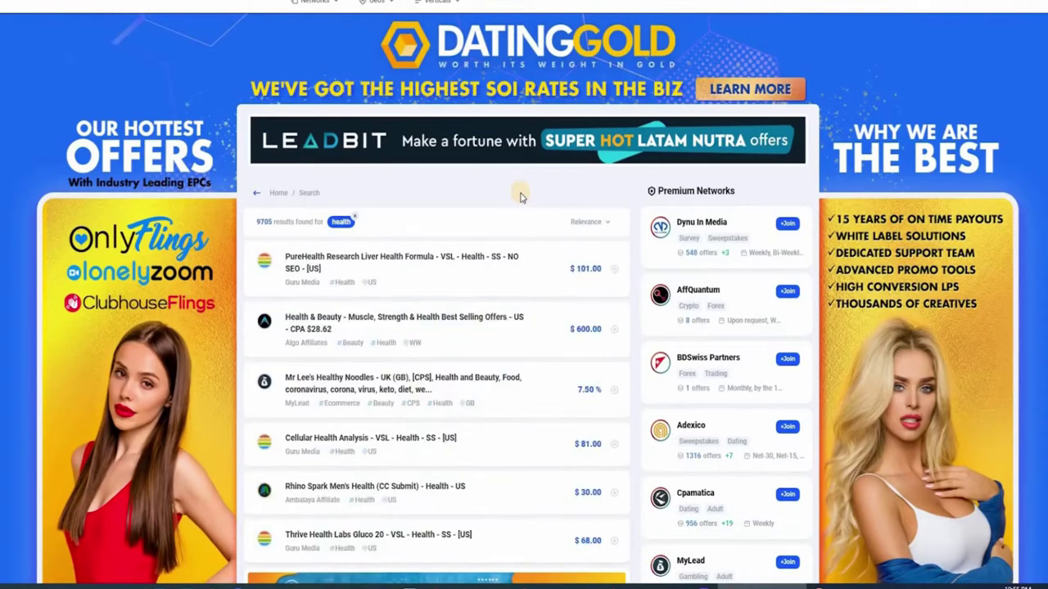
pyautogui.scroll(-1, 520, 196)
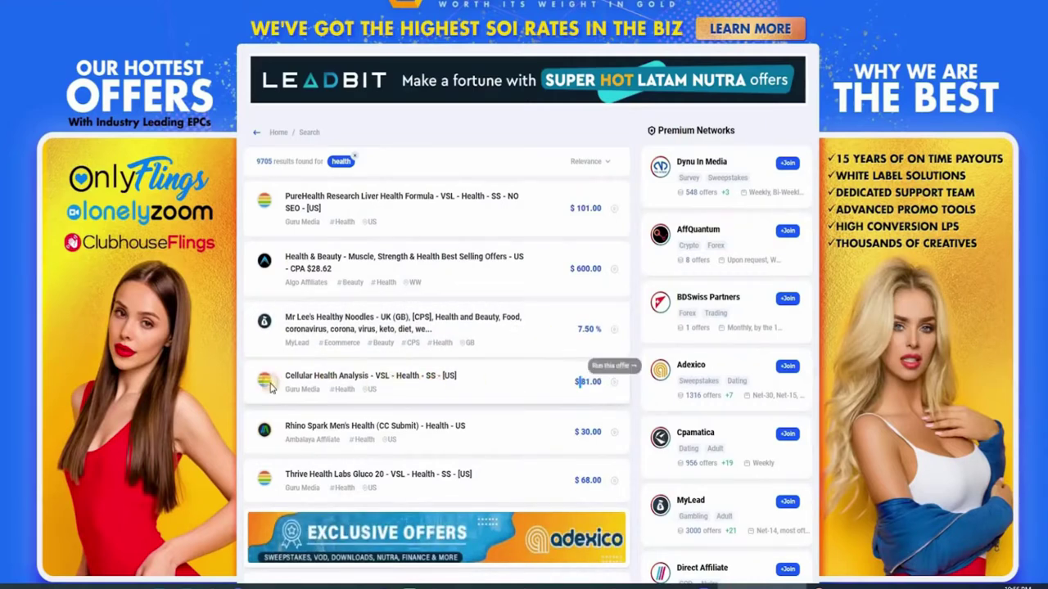
pyautogui.moveTo(576, 381); pyautogui.dragTo(392, 388)
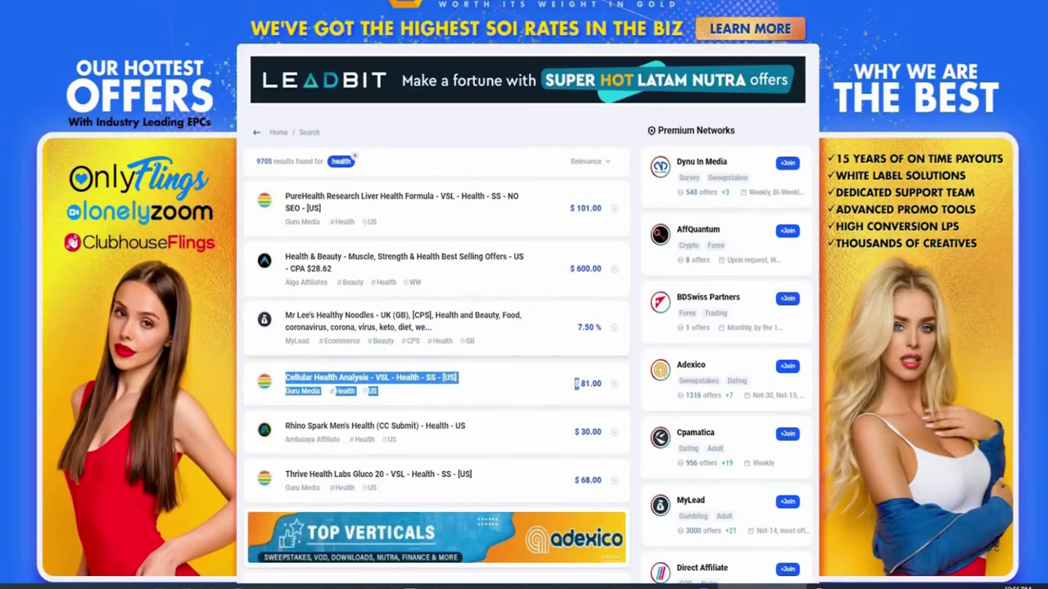
pyautogui.click(482, 369)
pyautogui.scroll(-2, 481, 369)
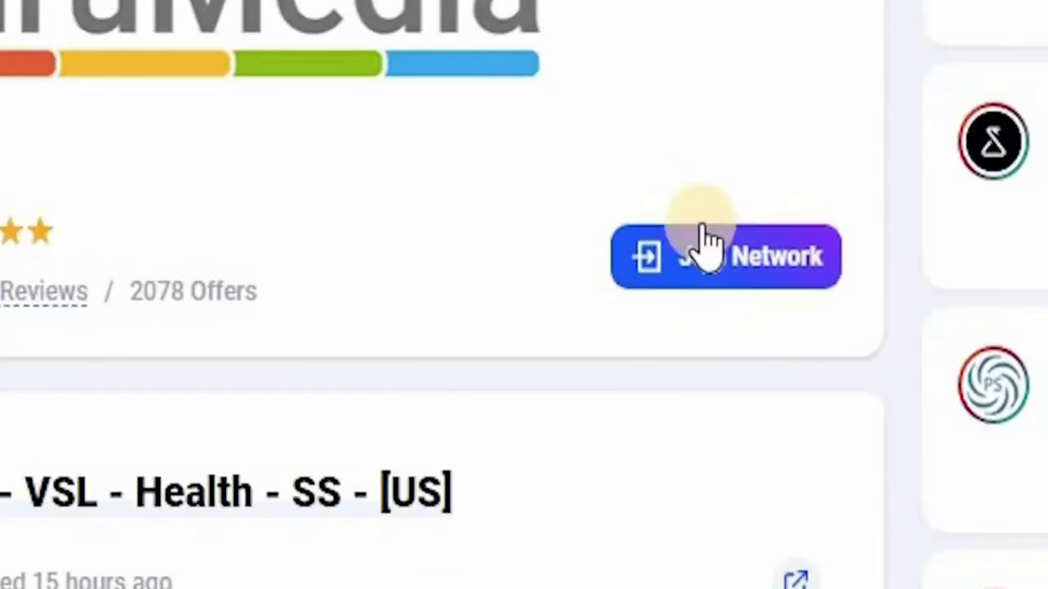
# Join the Guru Media network as an affiliate / publisher to reach the signup form.
pyautogui.click(702, 243)
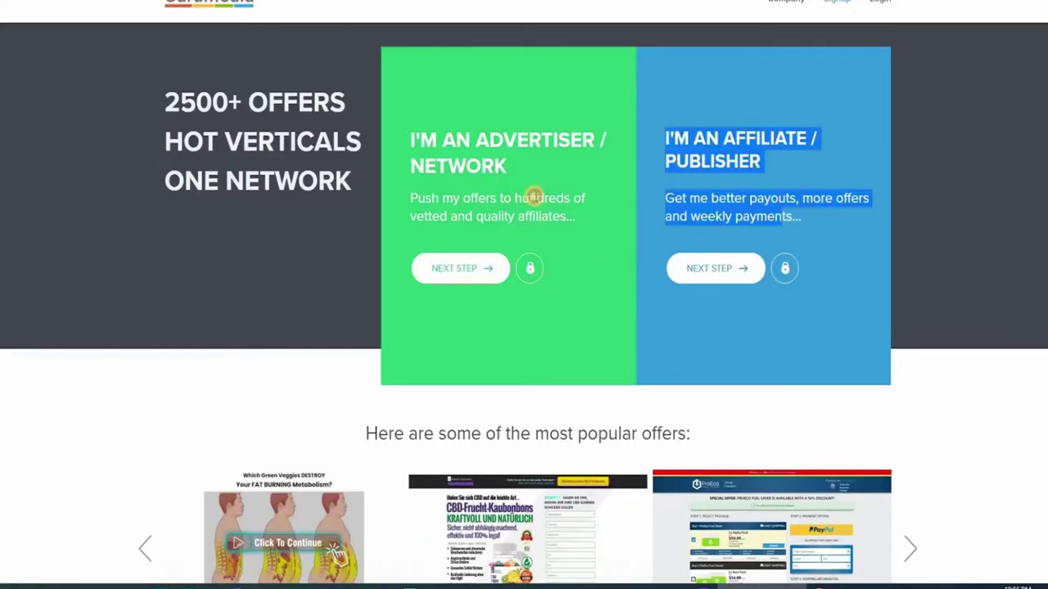
pyautogui.moveTo(834, 265); pyautogui.dragTo(852, 154)
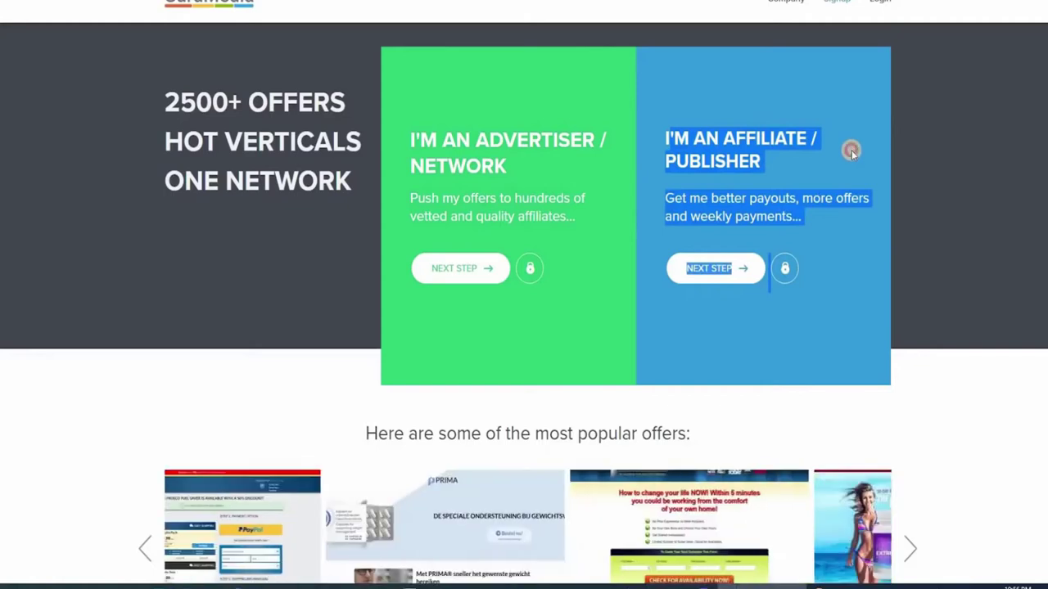
pyautogui.click(867, 198)
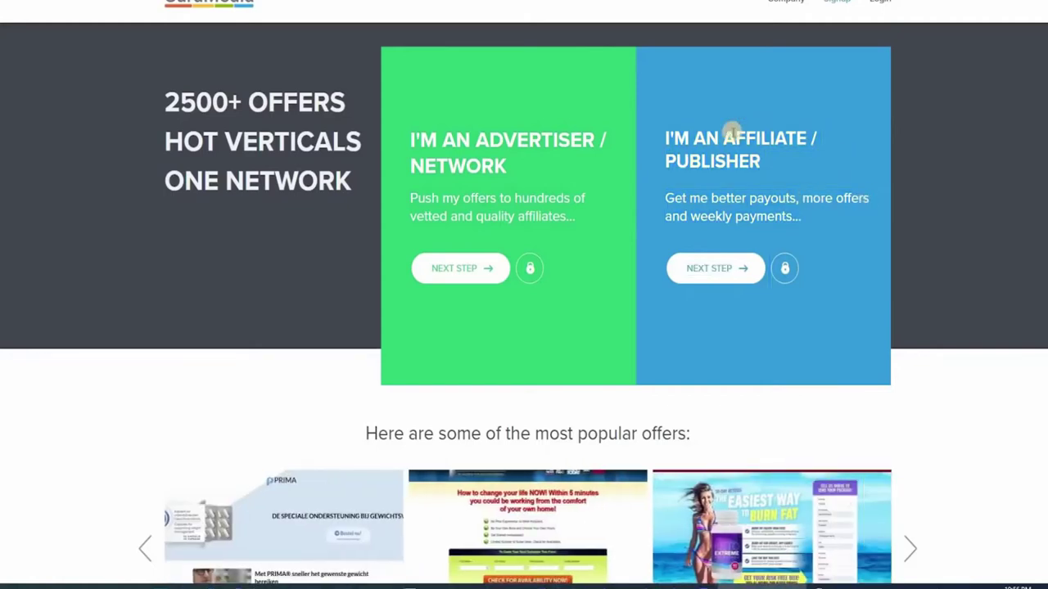
pyautogui.tripleClick(807, 217)
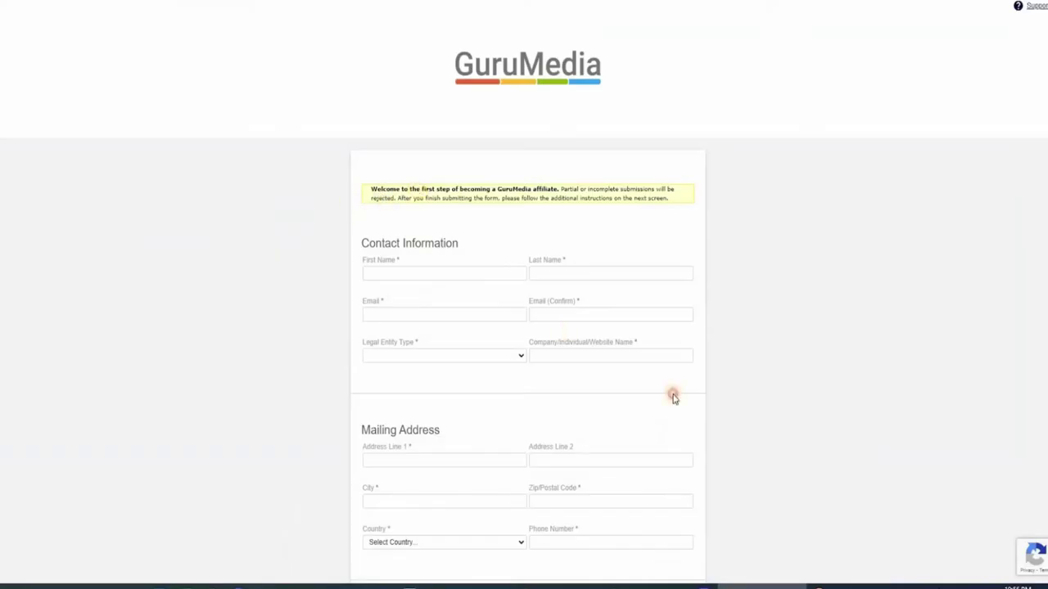
# Review GuruMedia's affiliate welcome message and required contact fields without filling them in.
pyautogui.hotkey('ctrl', 'a')
pyautogui.click(765, 337)
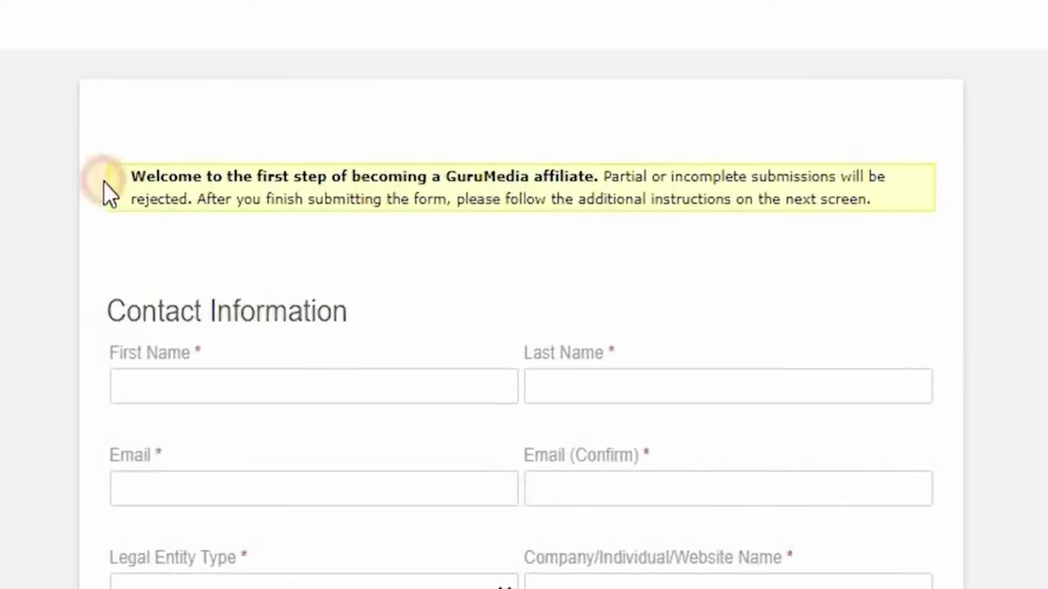
pyautogui.tripleClick(110, 192)
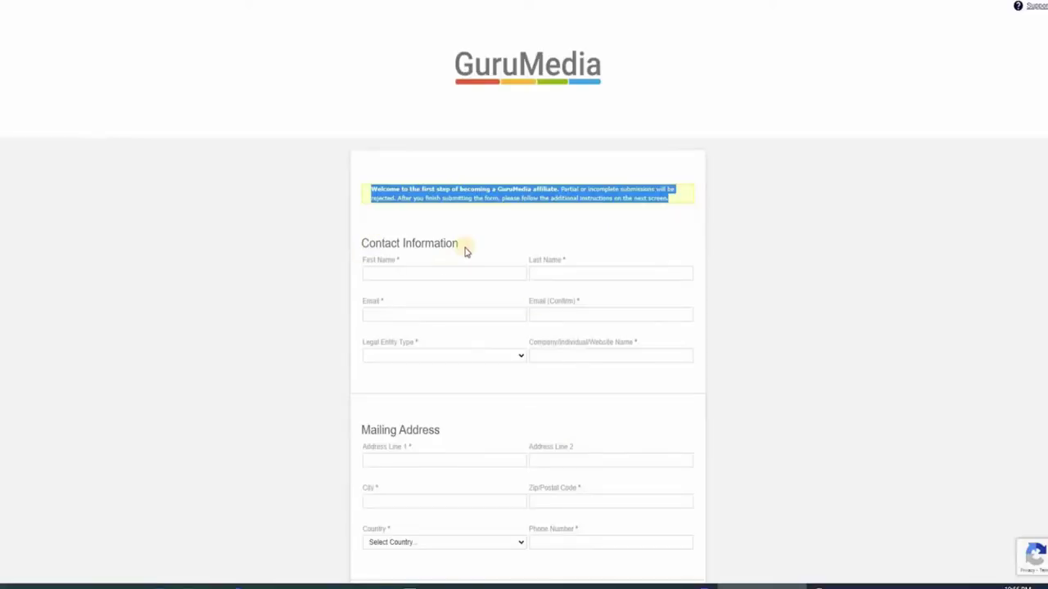
pyautogui.moveTo(358, 234); pyautogui.dragTo(434, 240)
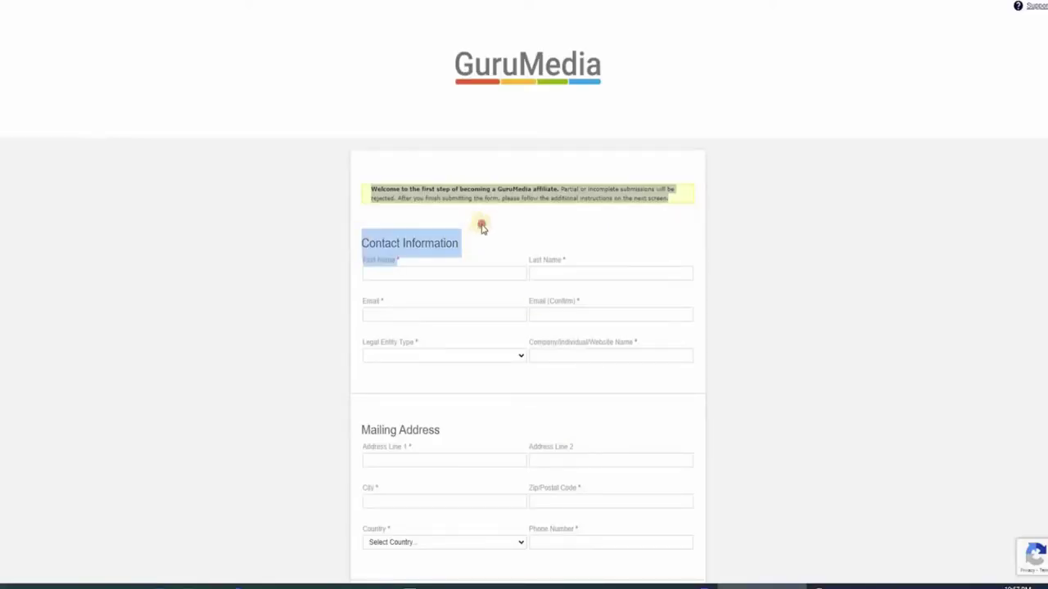
pyautogui.moveTo(365, 235); pyautogui.dragTo(599, 366)
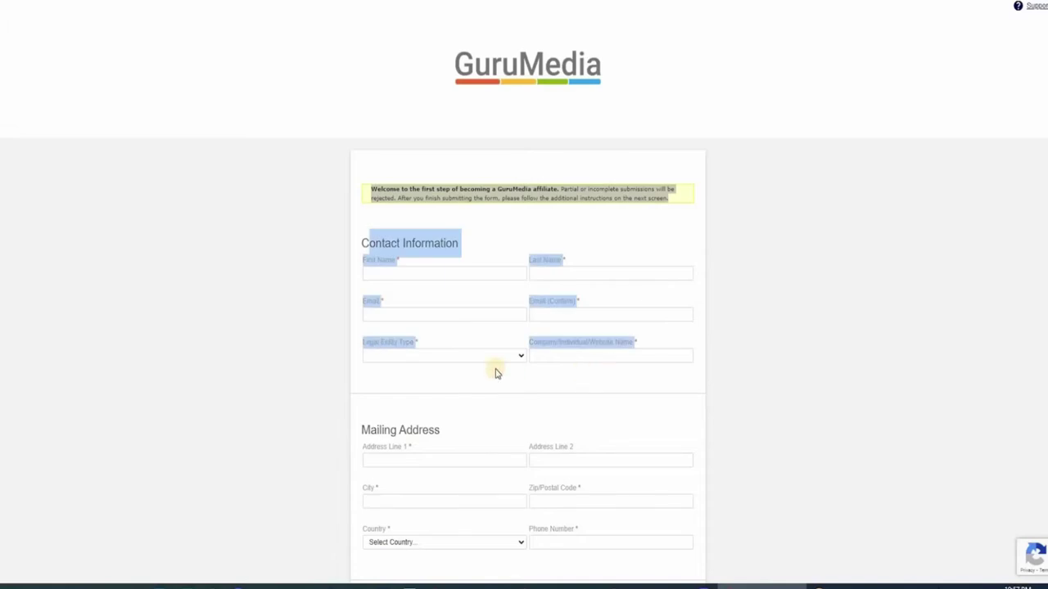
pyautogui.click(485, 421)
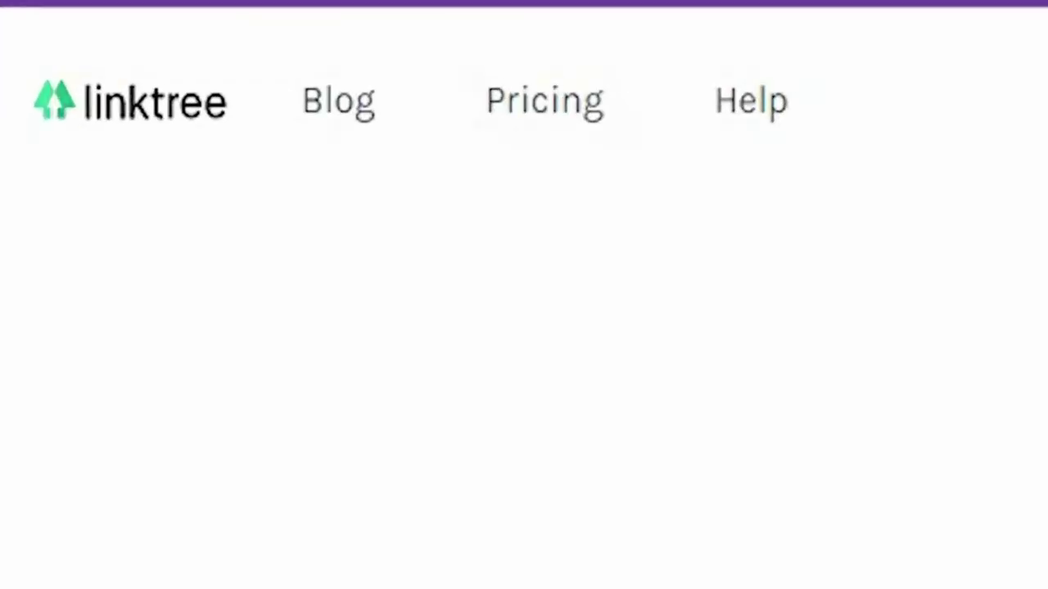
# Scroll Linktree's homepage to the creator examples and open Selena Gomez's link page.
pyautogui.scroll(-4, 573, 266)
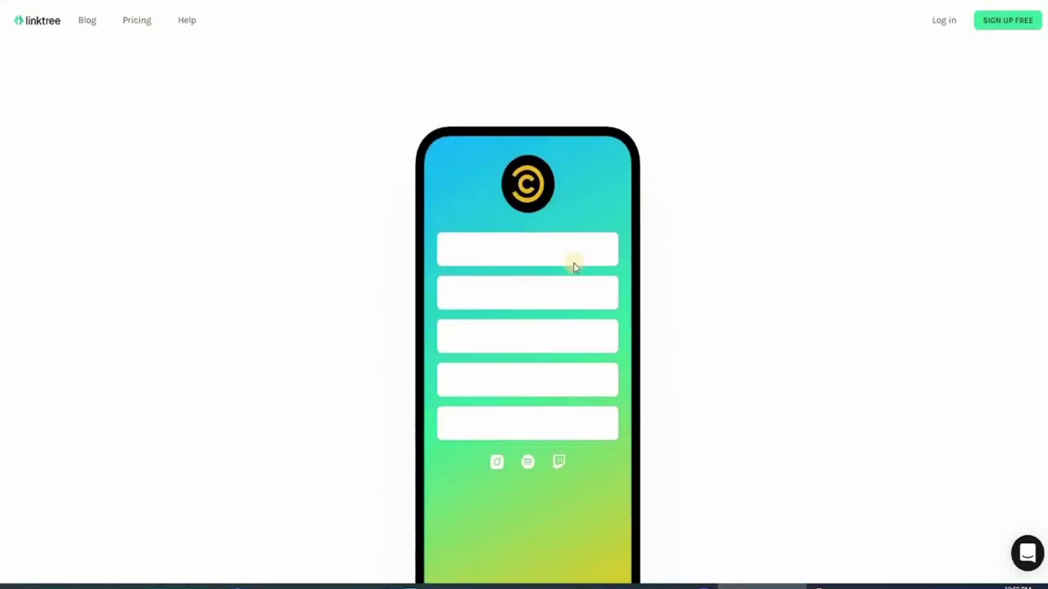
pyautogui.scroll(-2, 502, 281)
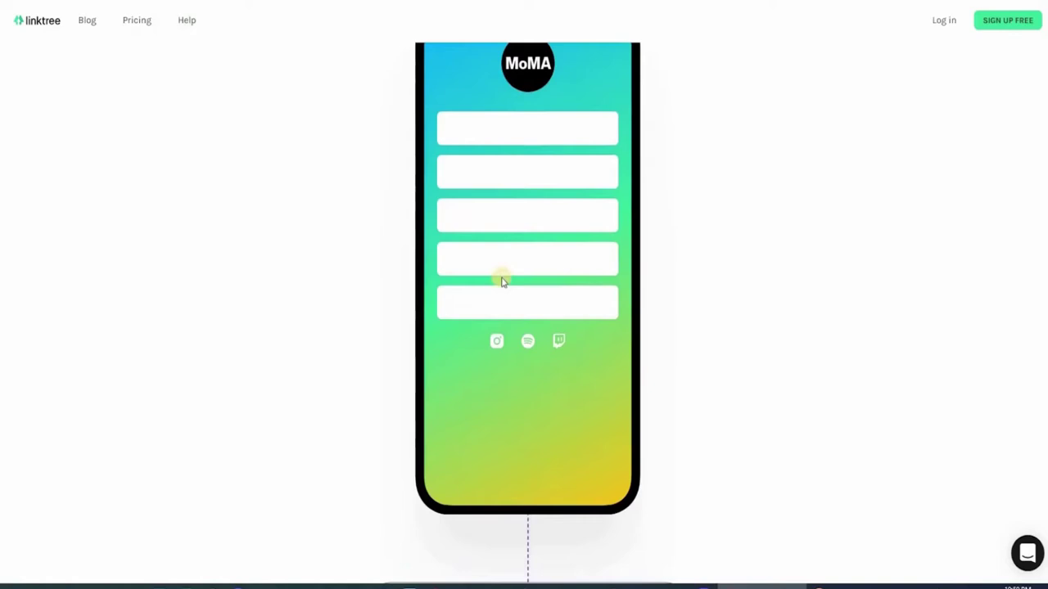
pyautogui.scroll(2, 502, 280)
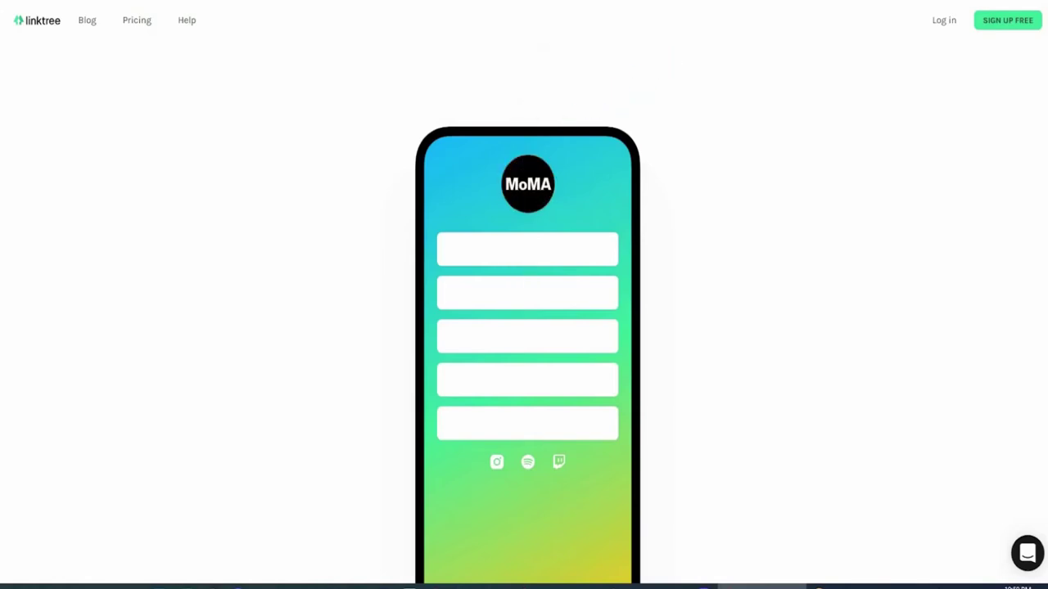
pyautogui.scroll(-10, 517, 243)
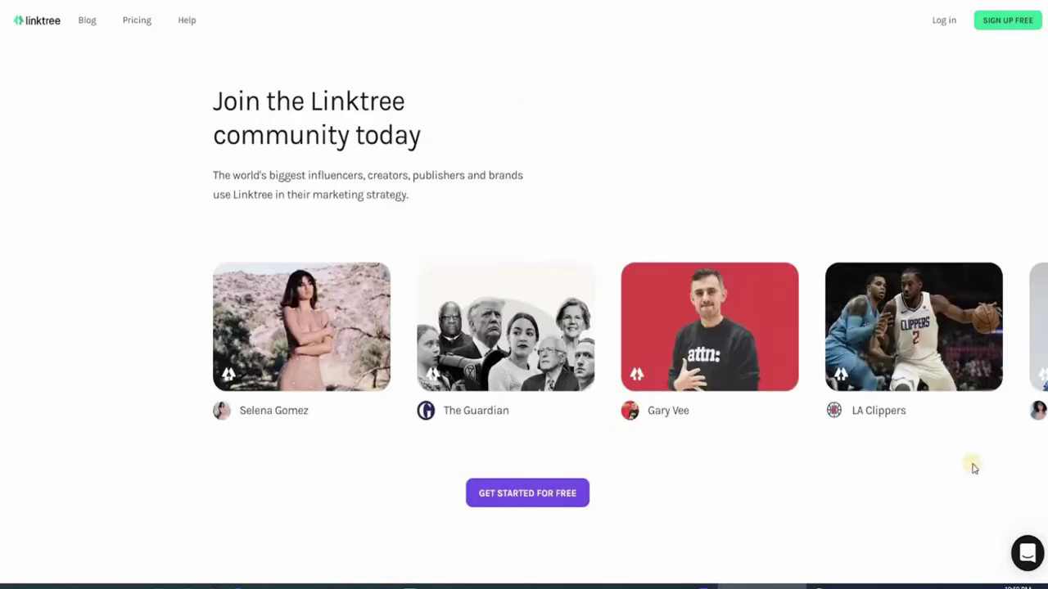
pyautogui.moveTo(309, 412); pyautogui.dragTo(207, 396)
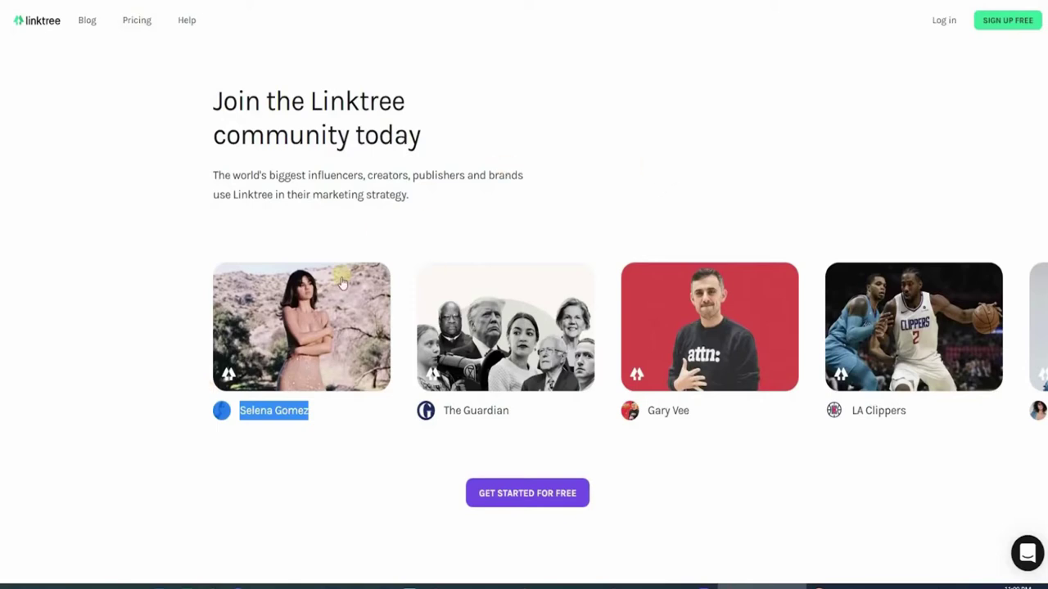
pyautogui.click(622, 172)
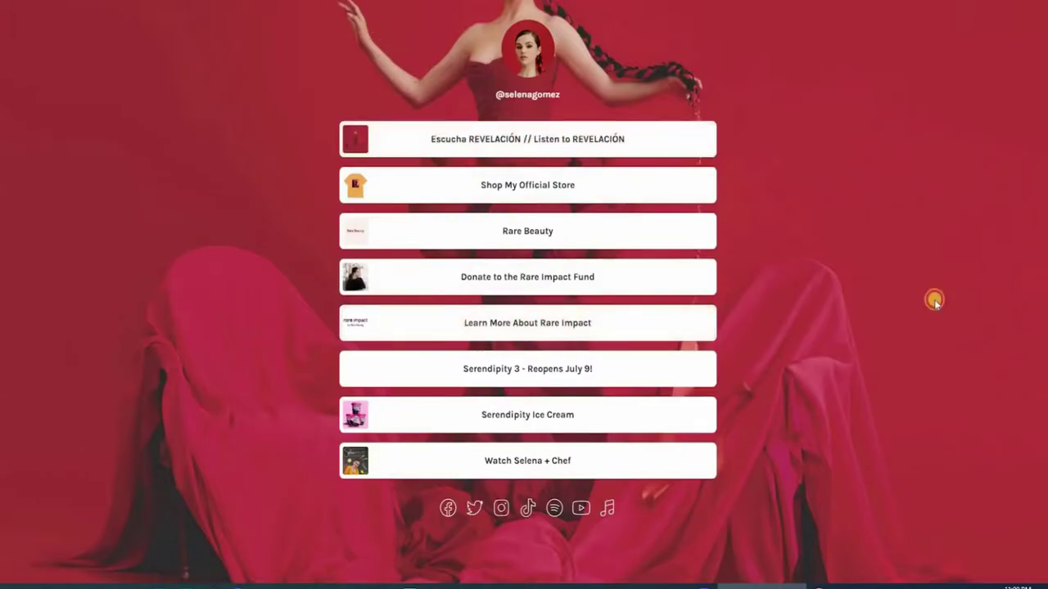
# Leave Selena Gomez's example profile and return to the Linktree homepage.
pyautogui.hotkey('ctrl', 'a')
pyautogui.click(946, 266)
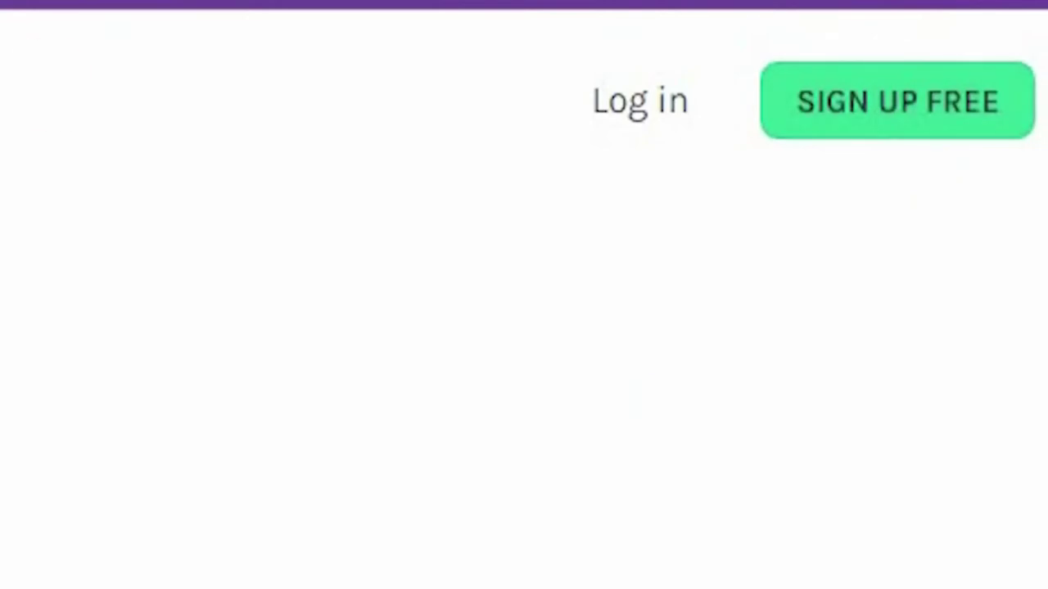
# Start a free Linktree signup and correct the name entered on the profile form.
pyautogui.click(942, 100)
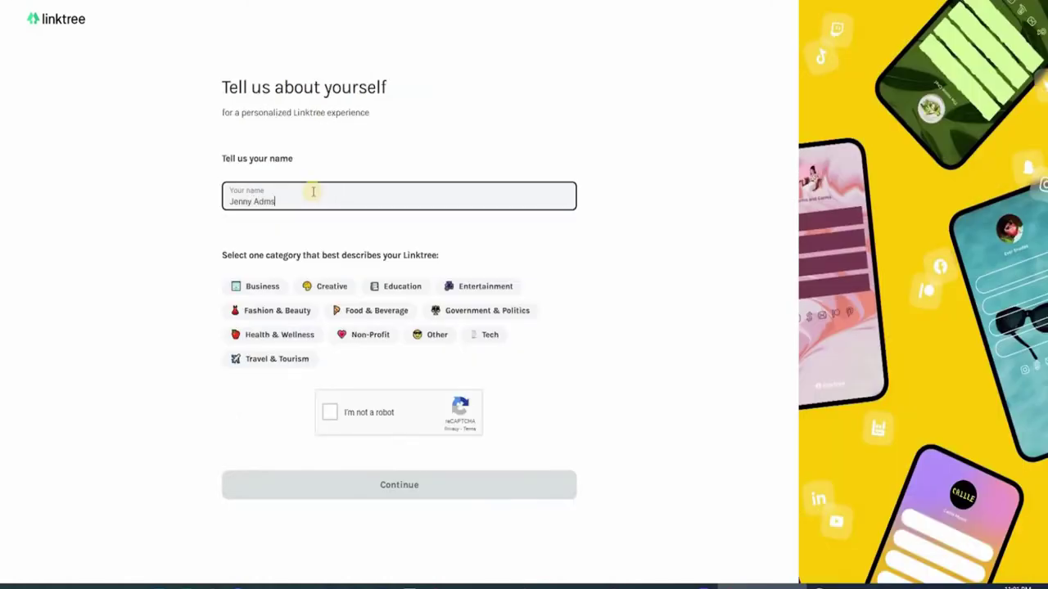
pyautogui.press('BackSpace')
pyautogui.press('BackSpace')
pyautogui.write('ams')
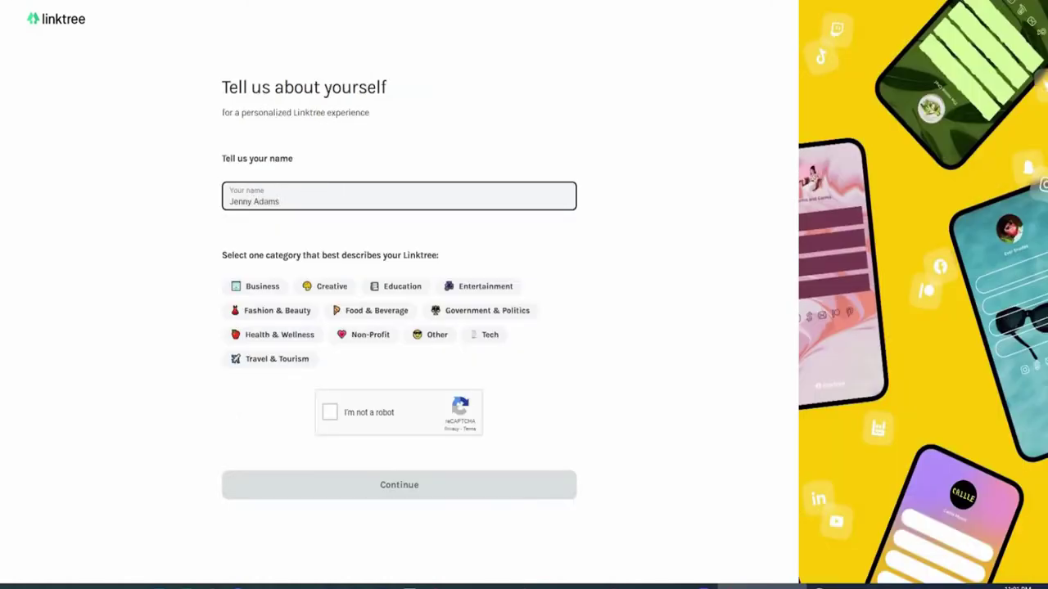
pyautogui.click(510, 240)
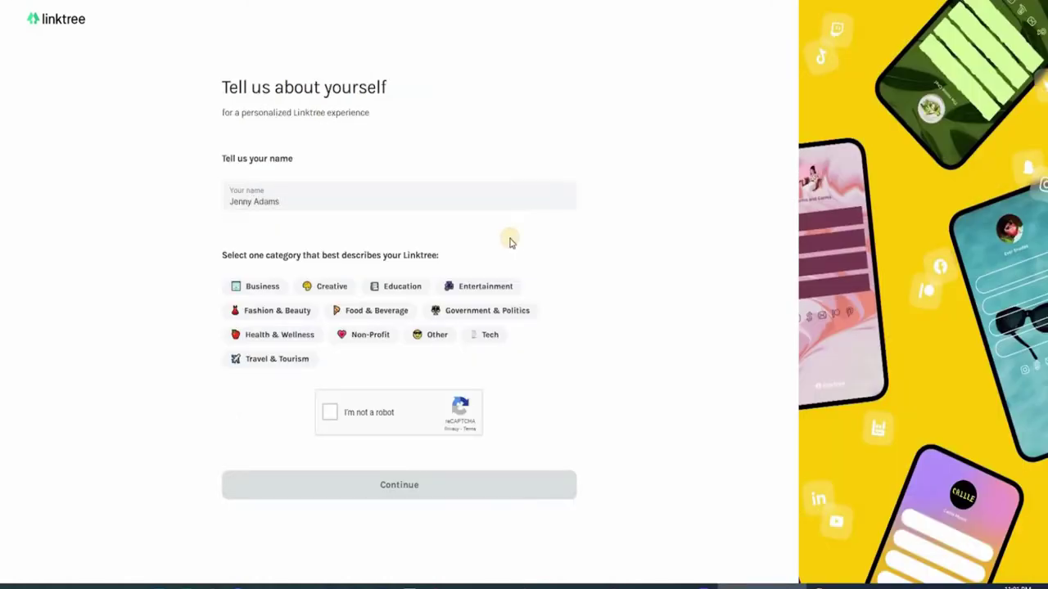
pyautogui.doubleClick(266, 202)
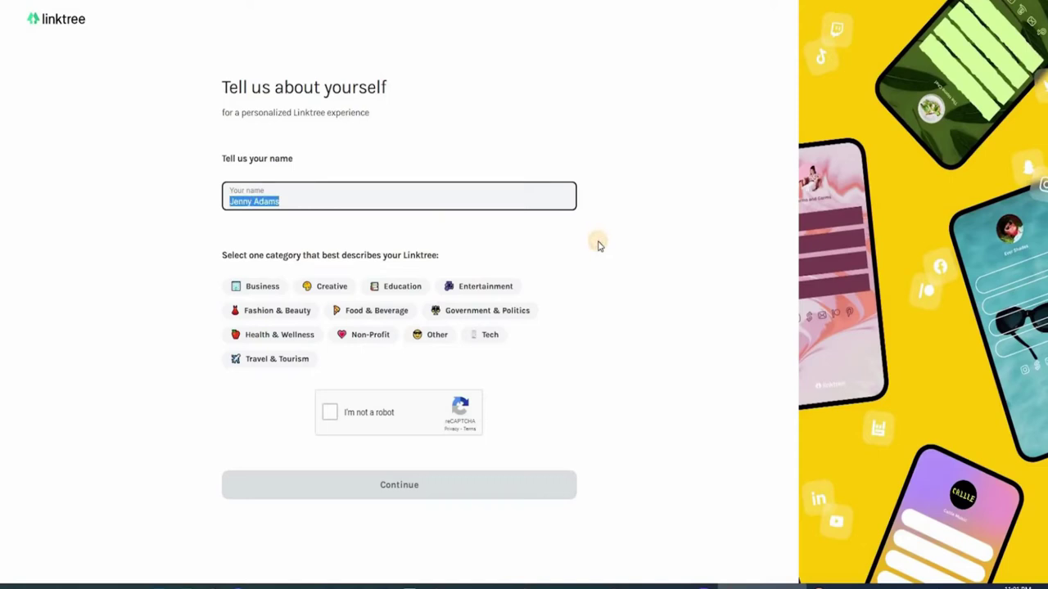
pyautogui.click(301, 264)
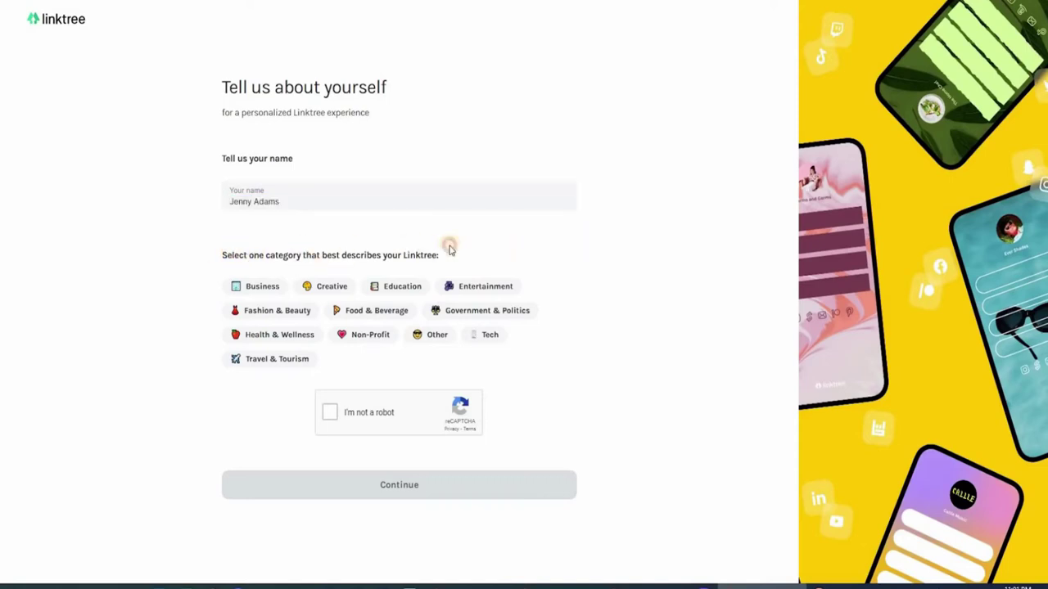
# Choose Health & Wellness as the category and tick the 'I'm not a robot' box.
pyautogui.moveTo(214, 256); pyautogui.dragTo(561, 270)
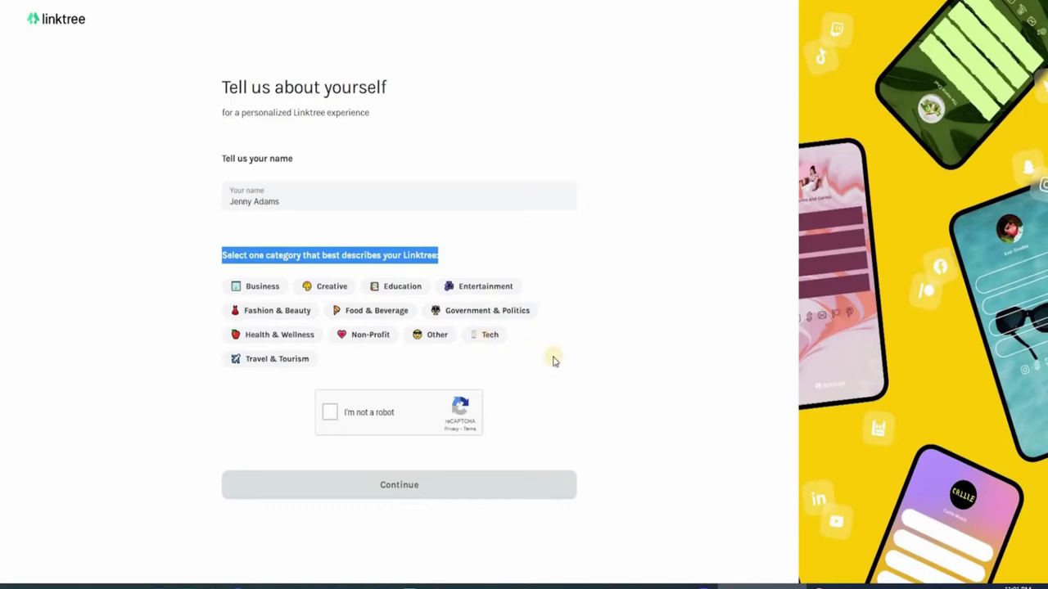
pyautogui.click(299, 334)
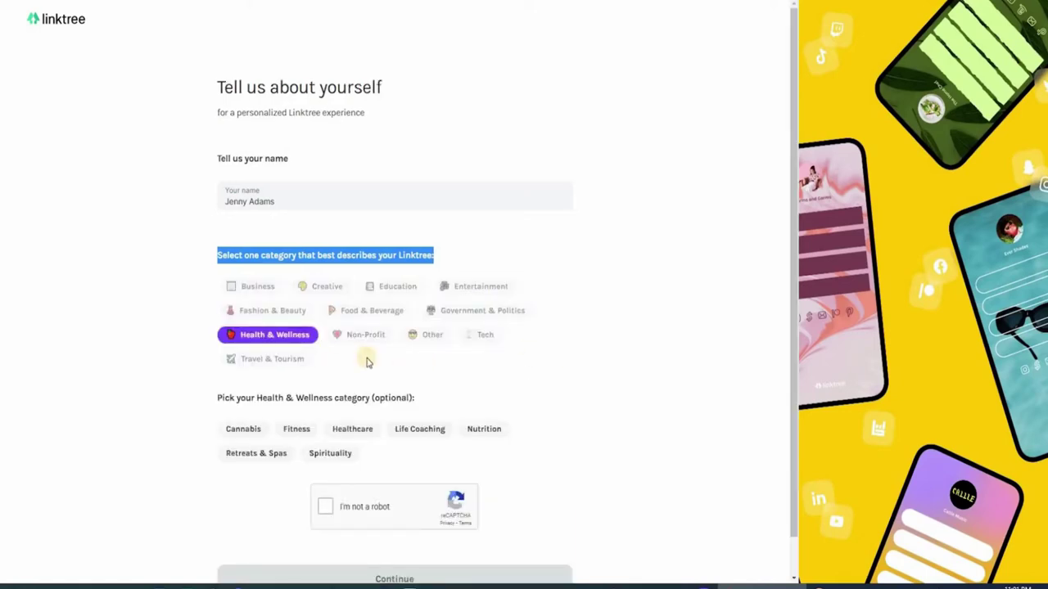
pyautogui.scroll(-1, 379, 332)
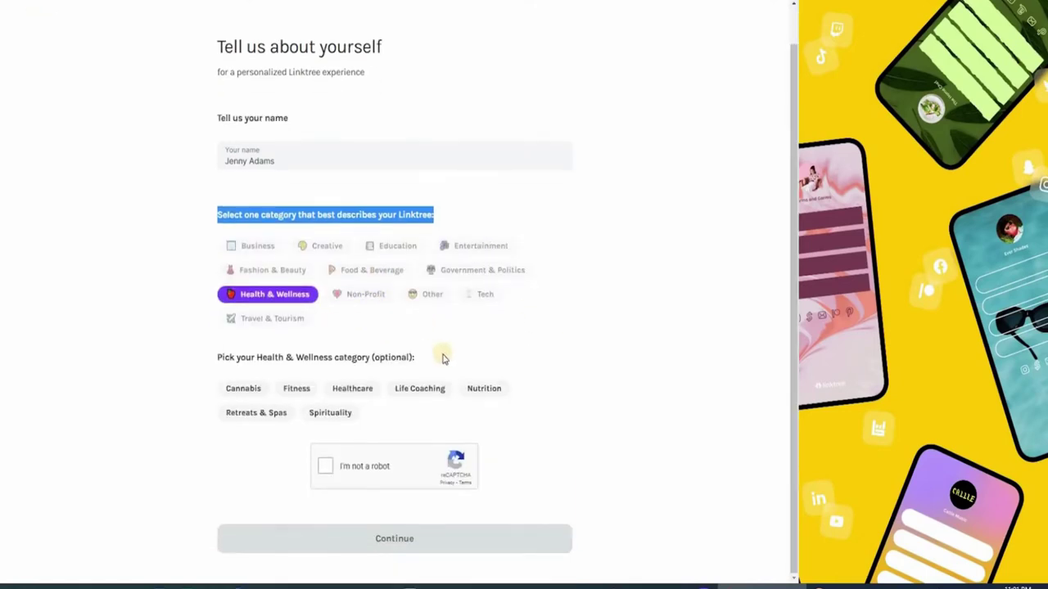
pyautogui.click(334, 464)
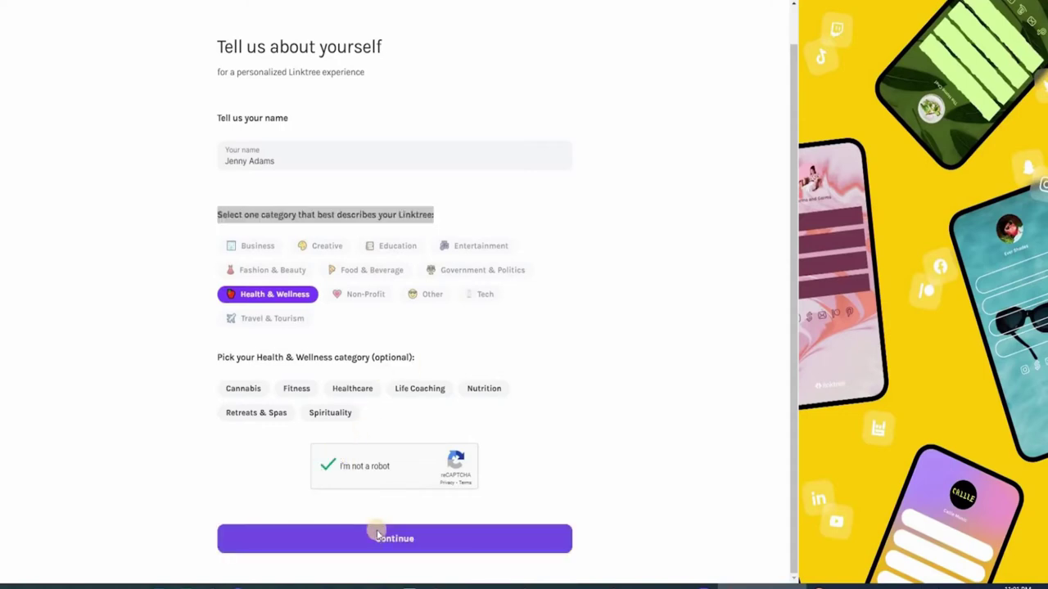
# Submit the profile, pick the Free $0 plan, and continue to the links dashboard.
pyautogui.click(378, 534)
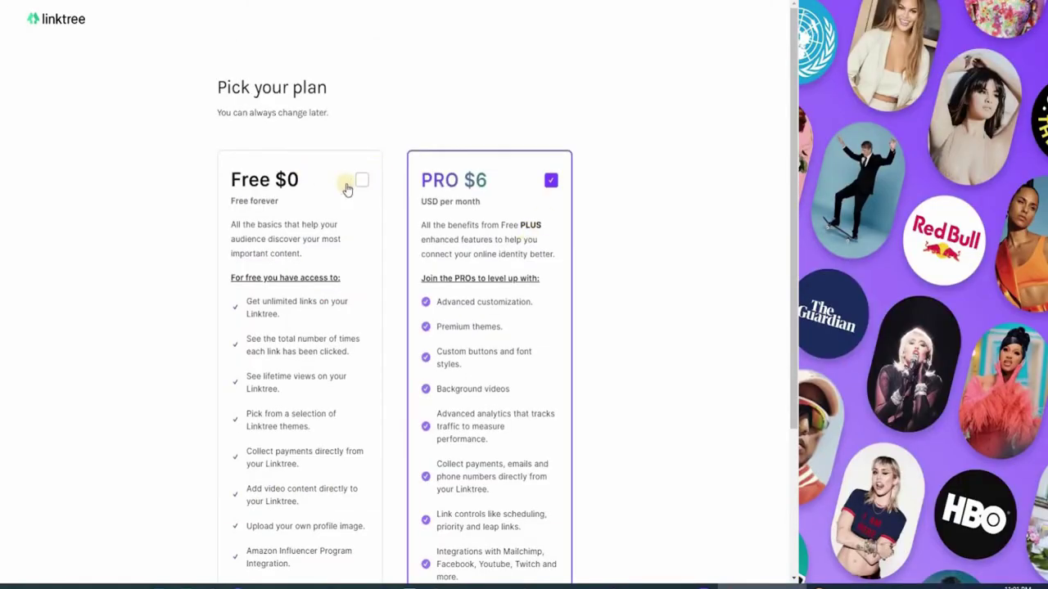
pyautogui.click(298, 178)
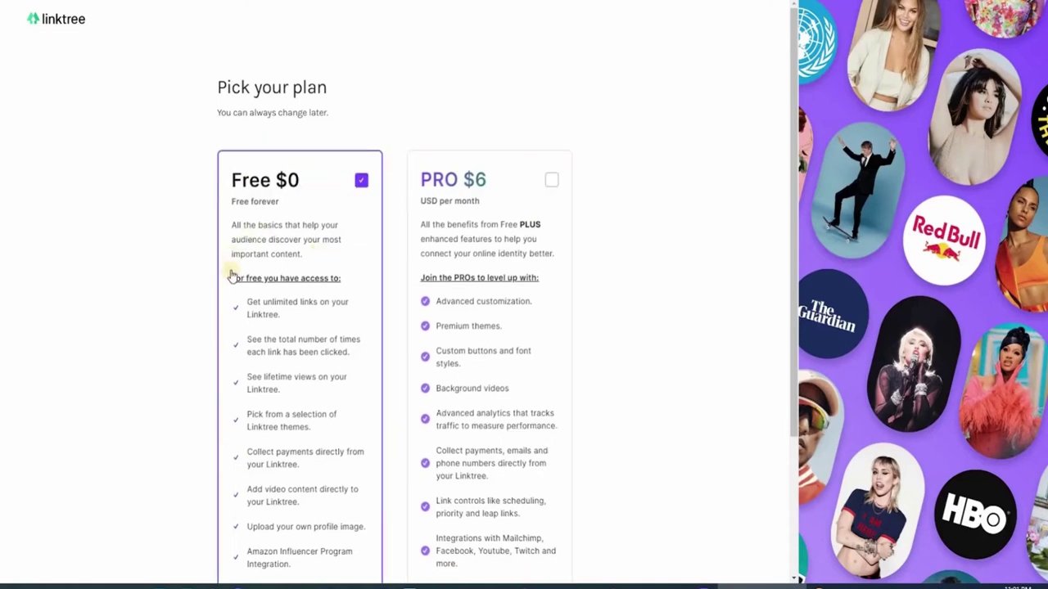
pyautogui.scroll(-3, 397, 548)
pyautogui.scroll(-1, 382, 530)
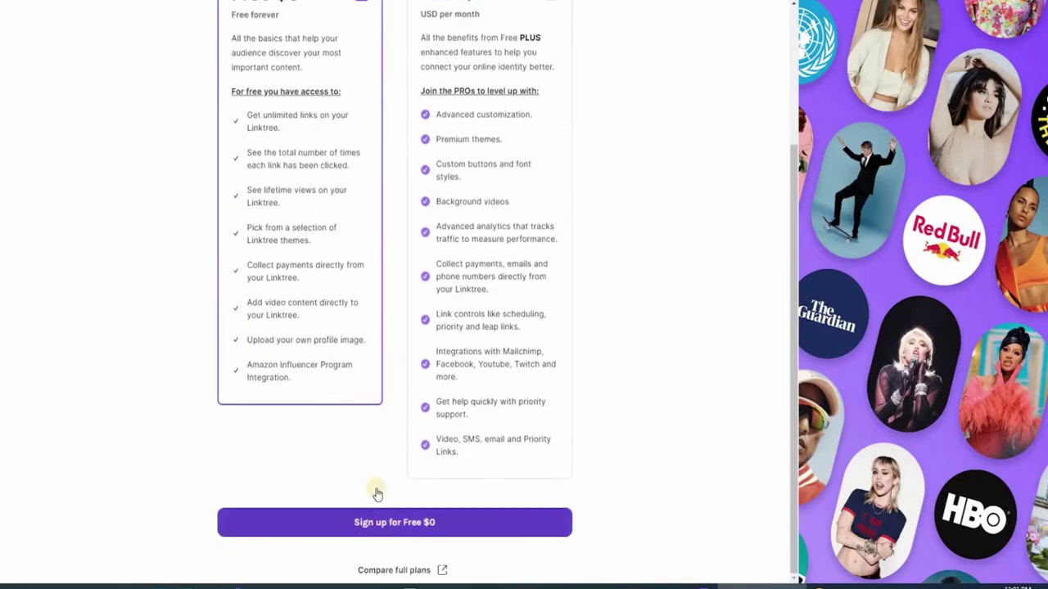
pyautogui.scroll(5, 344, 368)
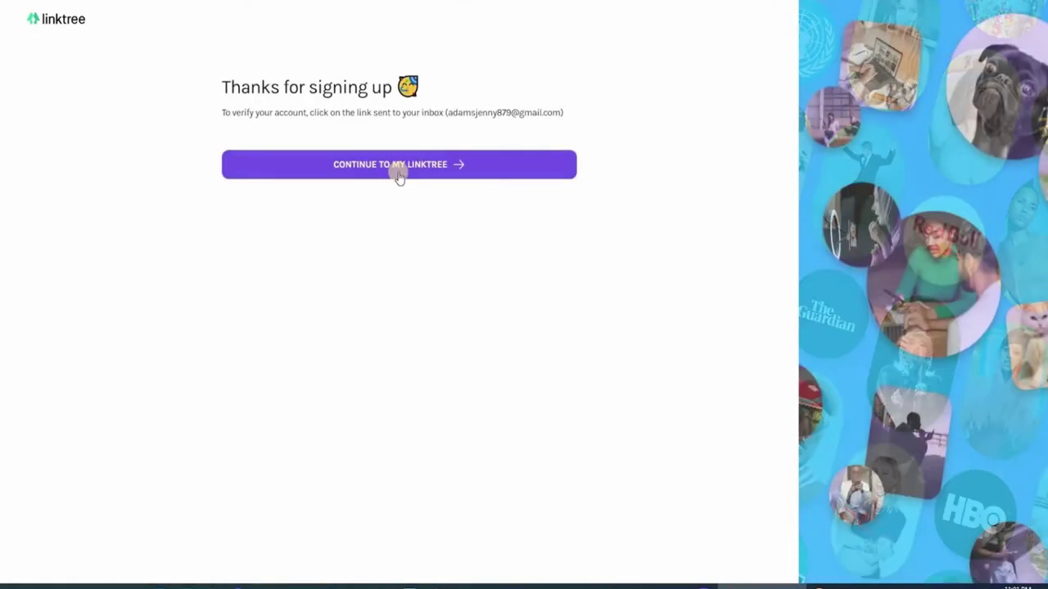
pyautogui.click(399, 172)
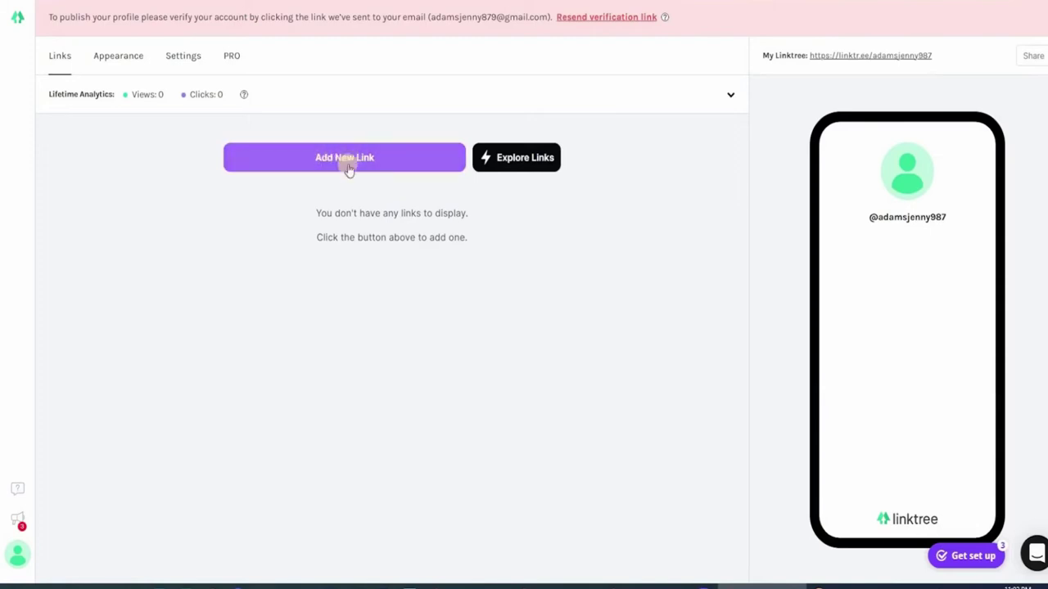
# Add a new empty link card on the Linktree dashboard.
pyautogui.click(338, 161)
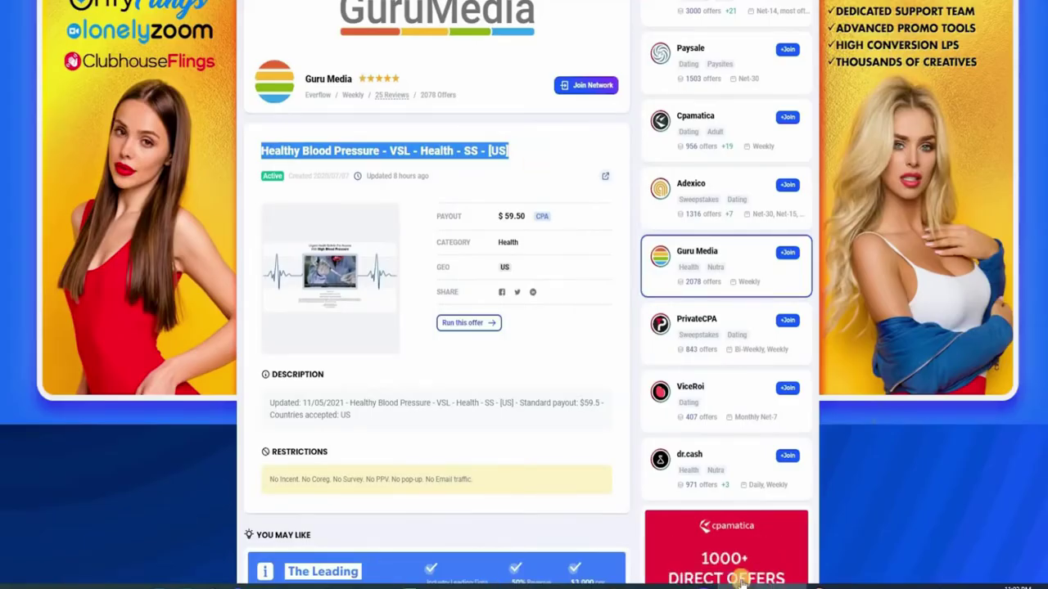
# Review the AffPlus Healthy Blood Pressure offer page and highlight its payout amount.
pyautogui.click(859, 585)
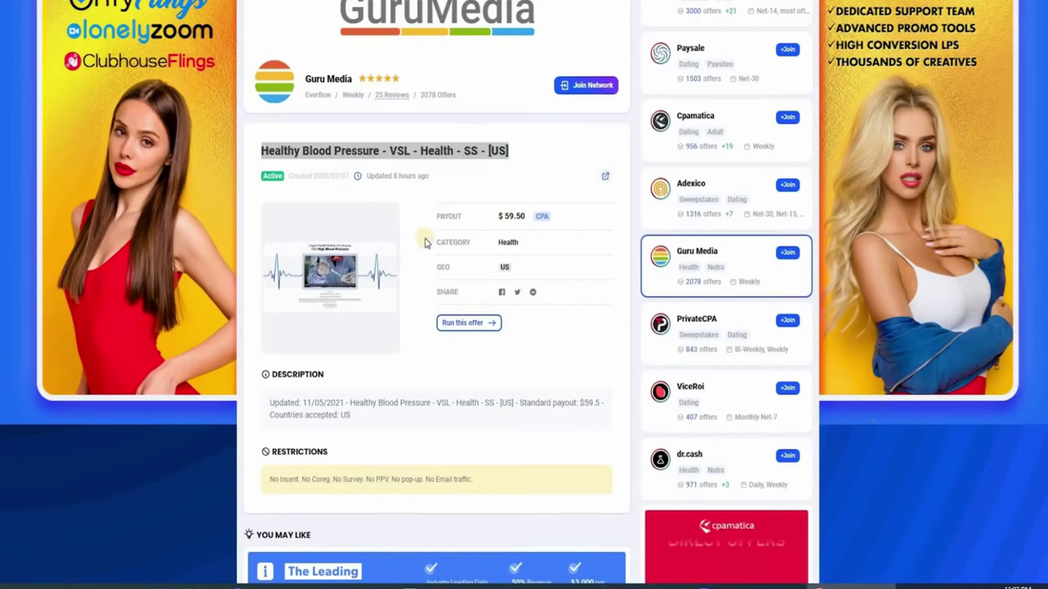
pyautogui.scroll(2, 438, 254)
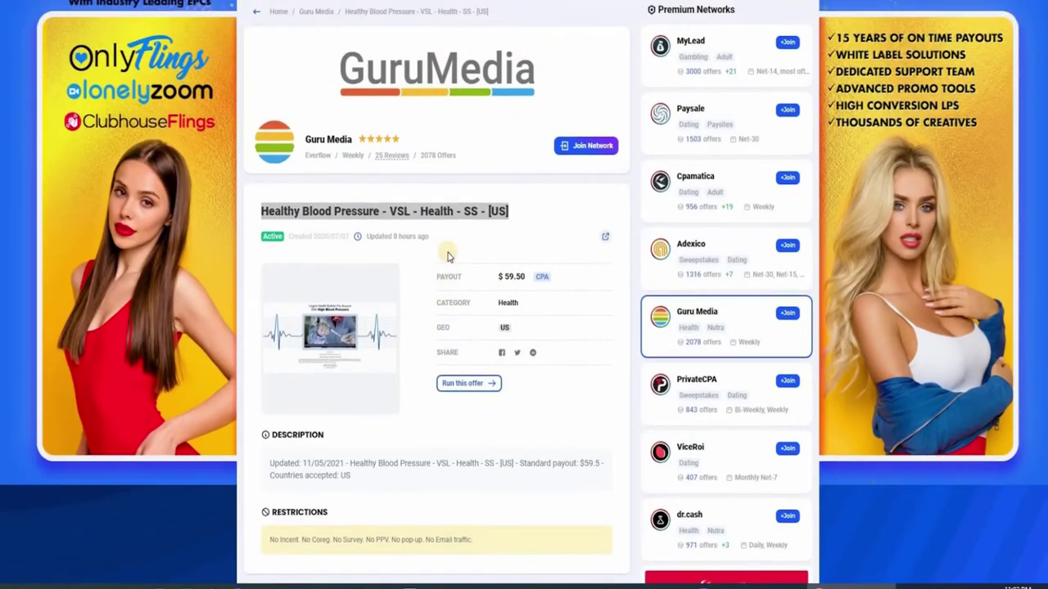
pyautogui.moveTo(495, 276); pyautogui.dragTo(547, 279)
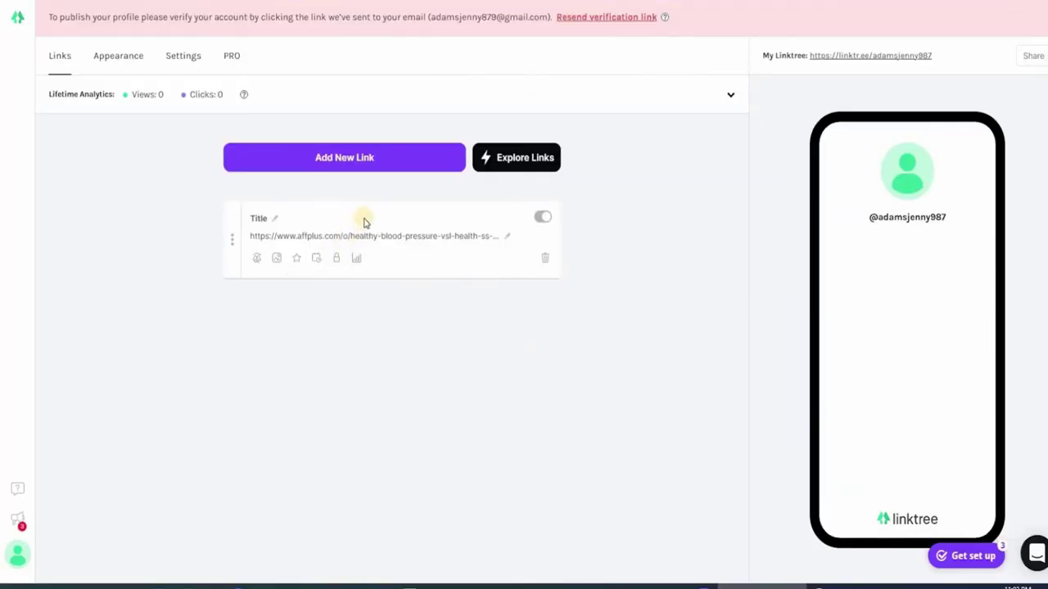
# Title the first Linktree link 'Start a healthy lifestyle right away'.
pyautogui.click(298, 217)
pyautogui.write('Start a healthy lifestyle right away')
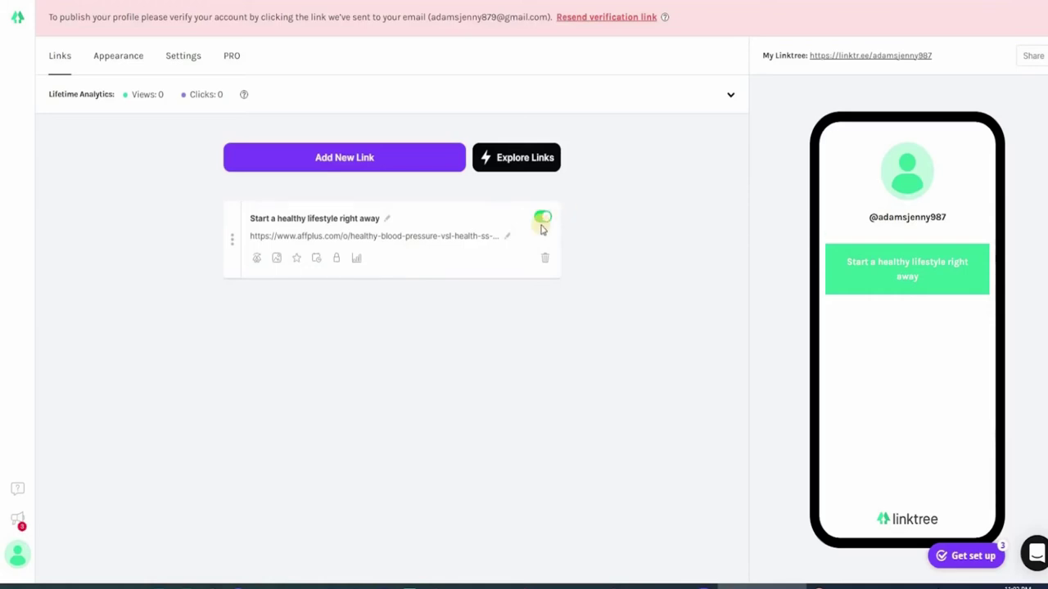
pyautogui.click(924, 261)
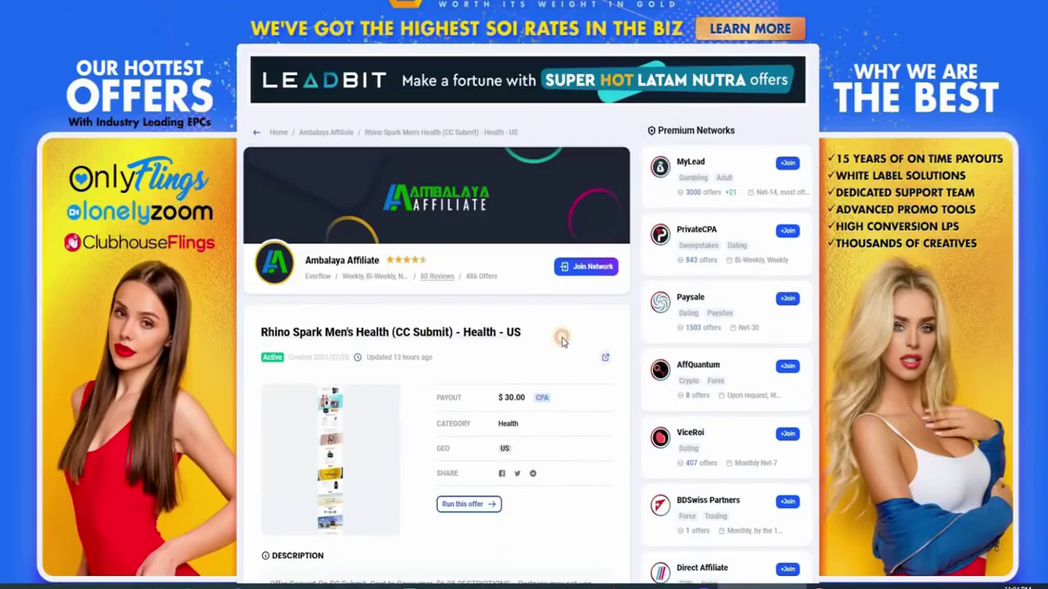
# Select the Rhino Spark Men's Health offer title on AffPlus.
pyautogui.tripleClick(562, 341)
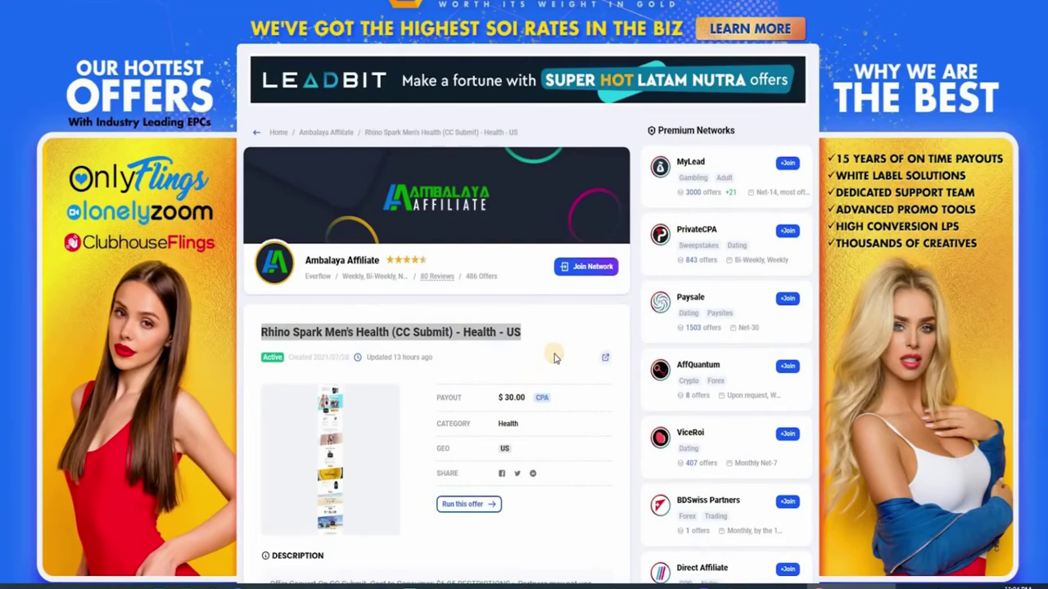
pyautogui.click(565, 354)
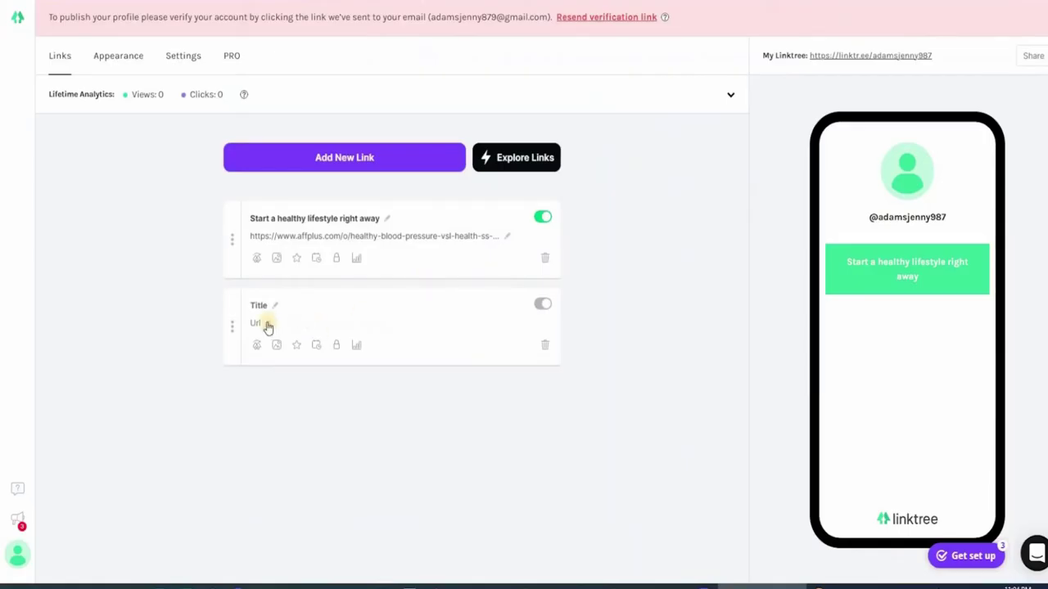
# Give the second link the Rhino Spark URL and title 'Check how healthy you are with this link!', then enable it.
pyautogui.click(290, 322)
pyautogui.write('https://www.affplus.com/o/rhino-spark-men-s-health-ss-health-us')
pyautogui.click(270, 305)
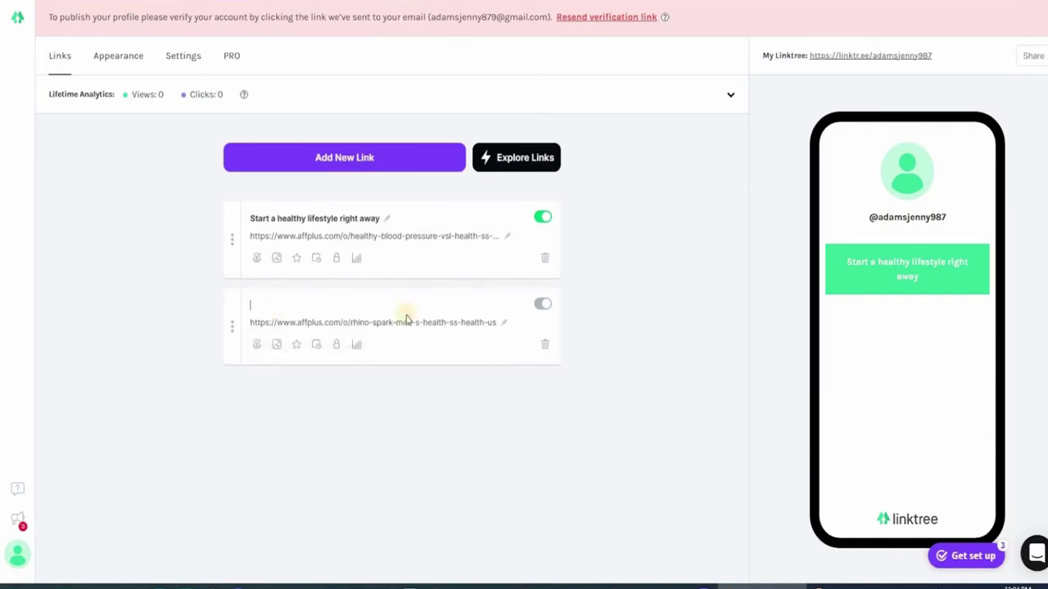
pyautogui.write('Check how healthy you are with this link!')
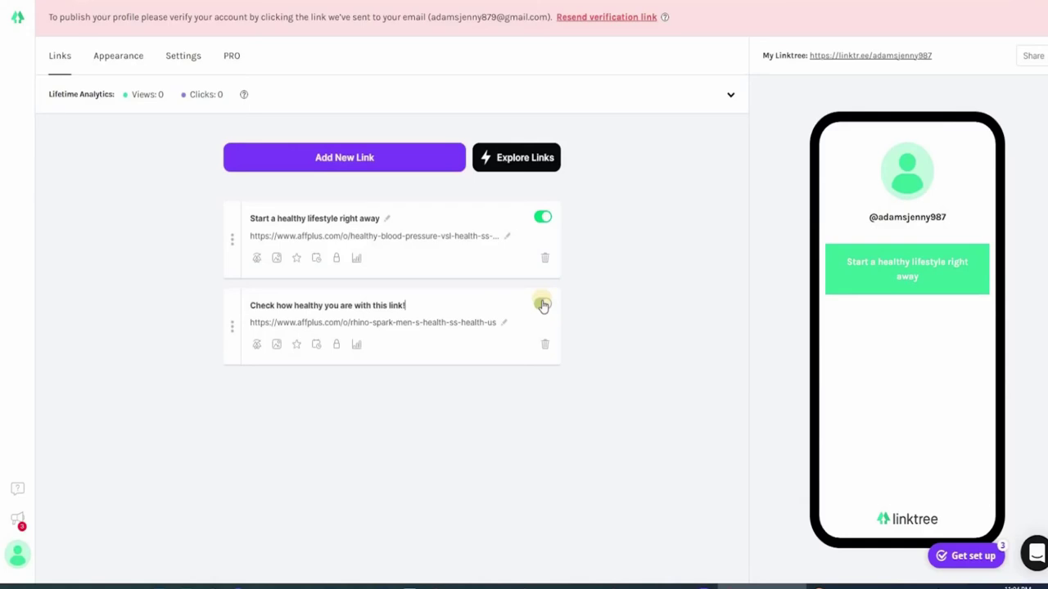
pyautogui.click(543, 304)
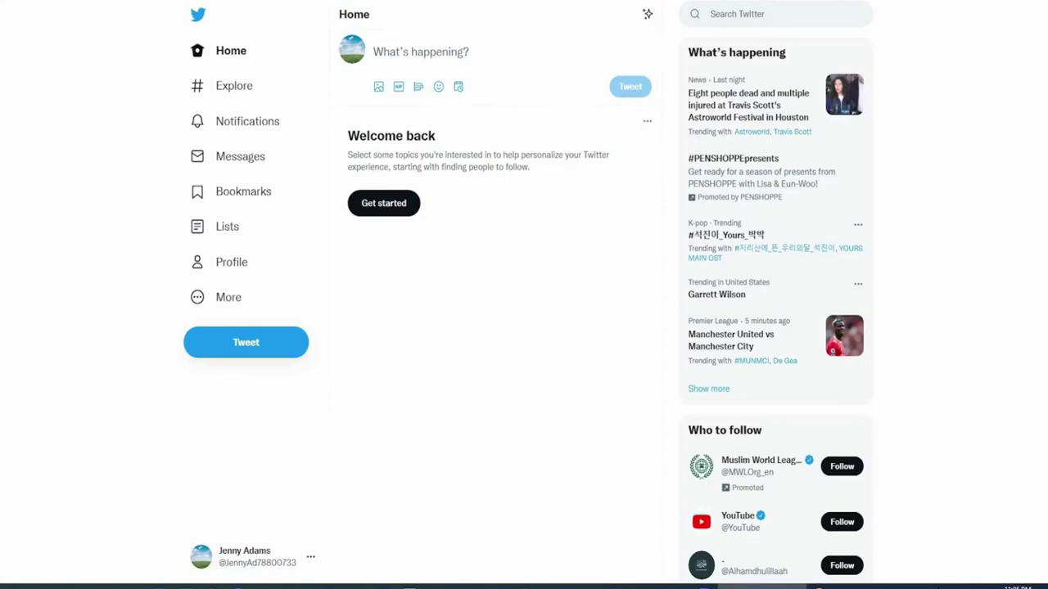
# Search Twitter for 'how to be healthy'.
pyautogui.click(796, 13)
pyautogui.write('h')
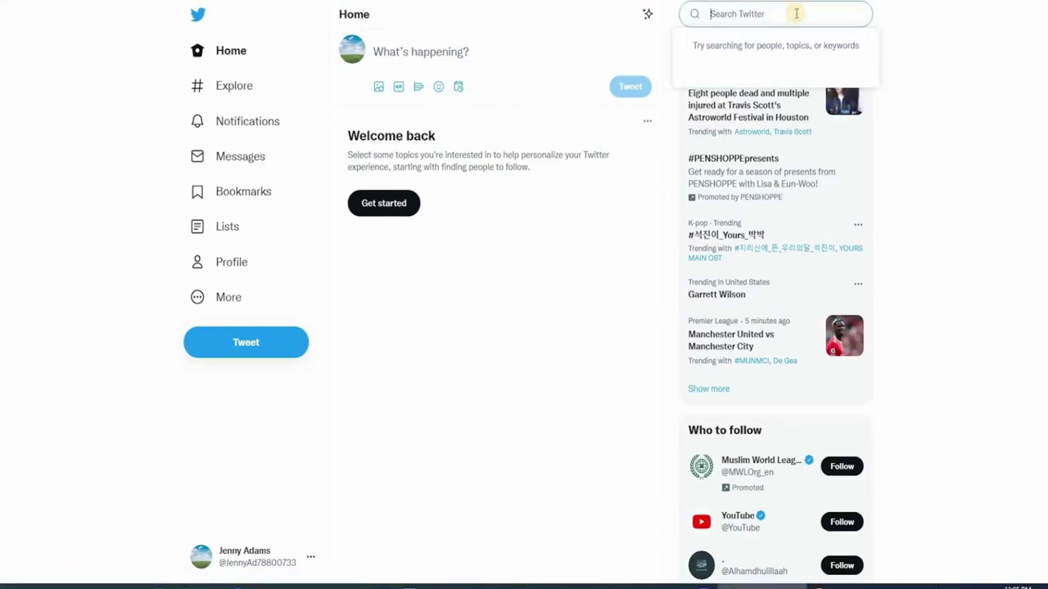
pyautogui.write('ow to be healthy')
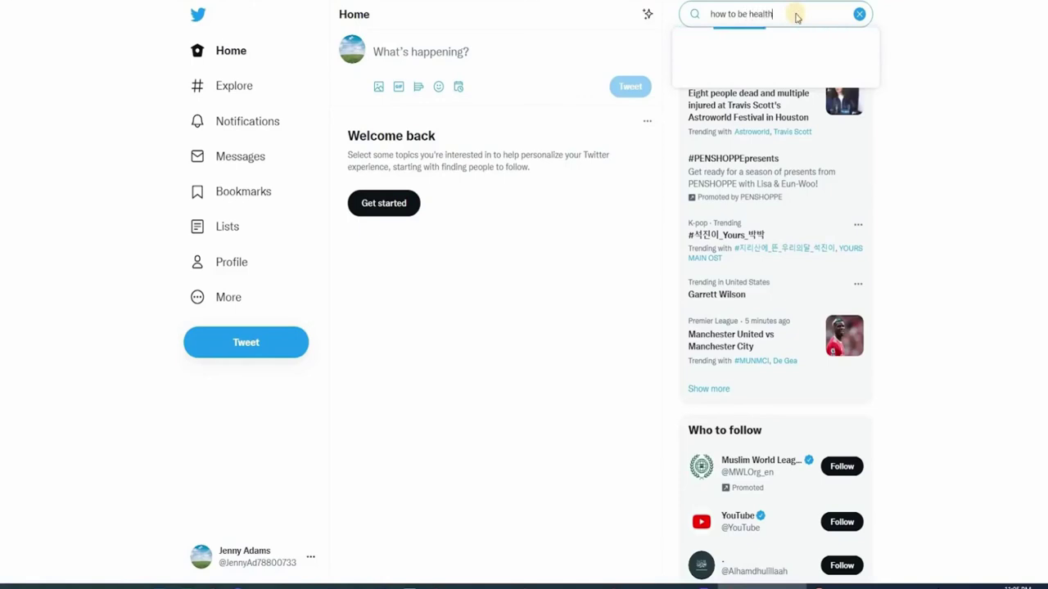
pyautogui.press('Return')
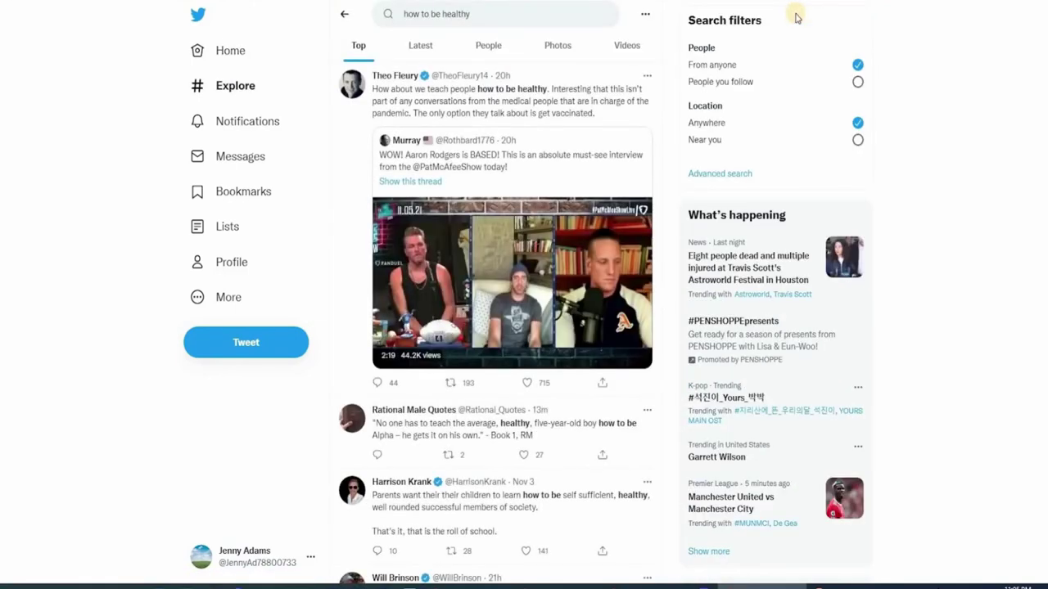
# Draft a reply with the Linktree URL on the top health tweet, then discard it.
pyautogui.click(377, 382)
pyautogui.write('https://linktr.ee/adamsjenny987')
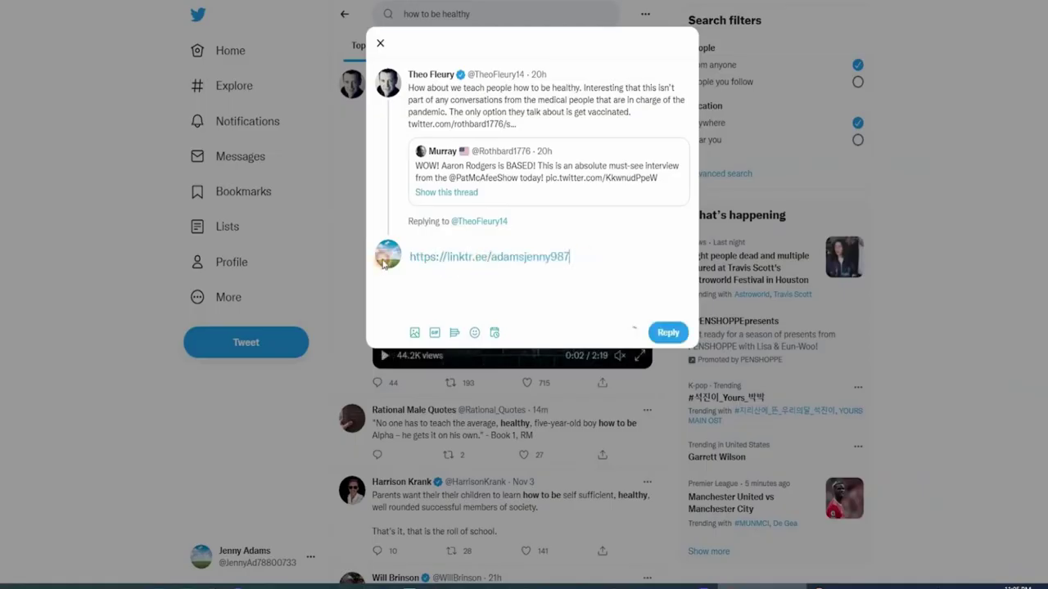
pyautogui.hotkey('ctrl', 'a')
pyautogui.hotkey('ctrl', 'c')
pyautogui.click(531, 361)
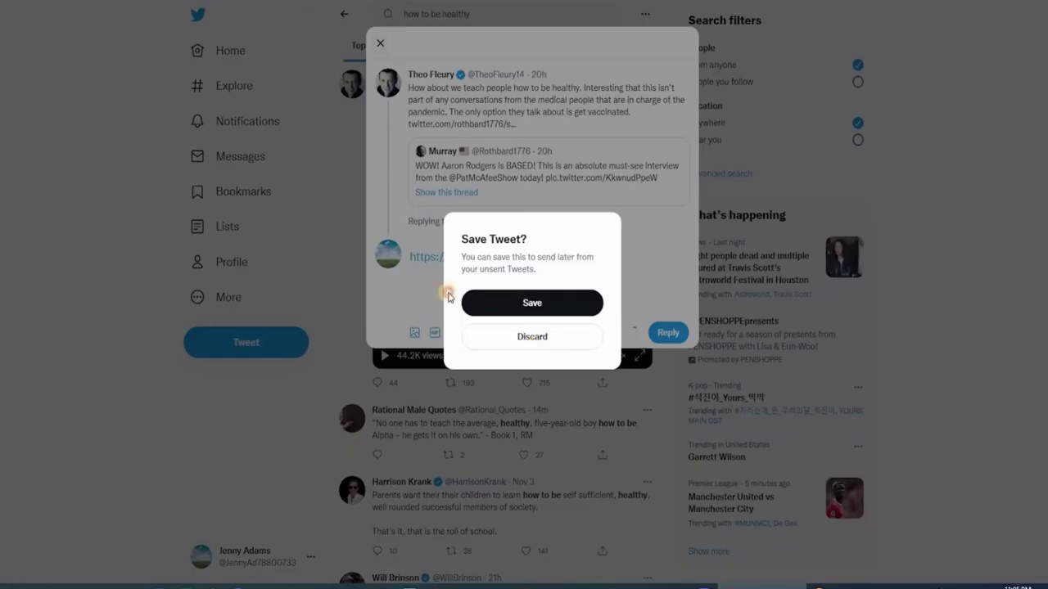
pyautogui.click(222, 49)
# Paste the Linktree profile URL into a new tweet in the Home composer.
pyautogui.click(425, 53)
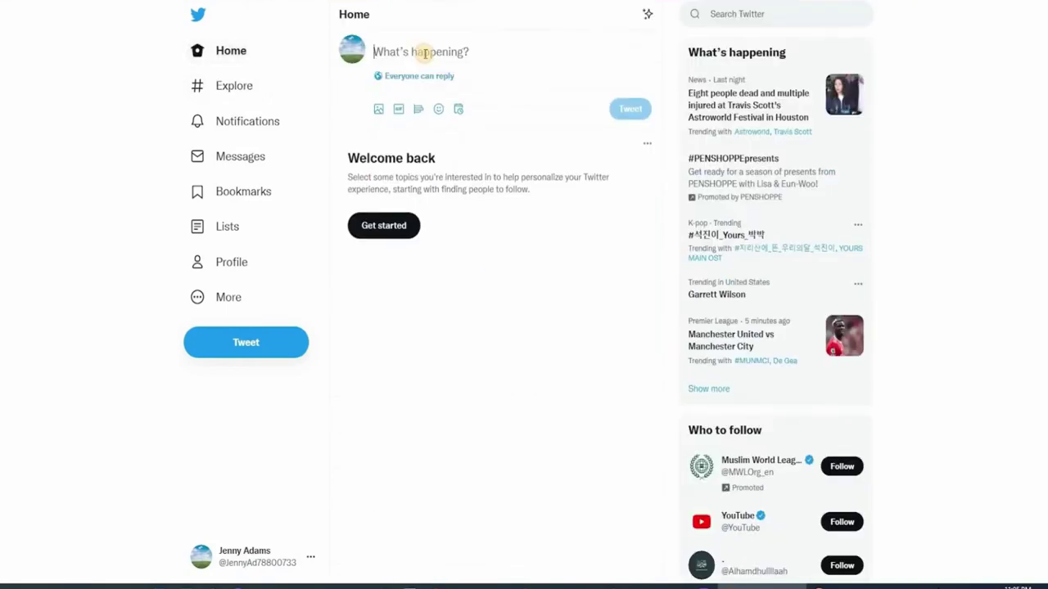
pyautogui.hotkey('ctrl', 'v')
pyautogui.hotkey('ctrl', 'a')
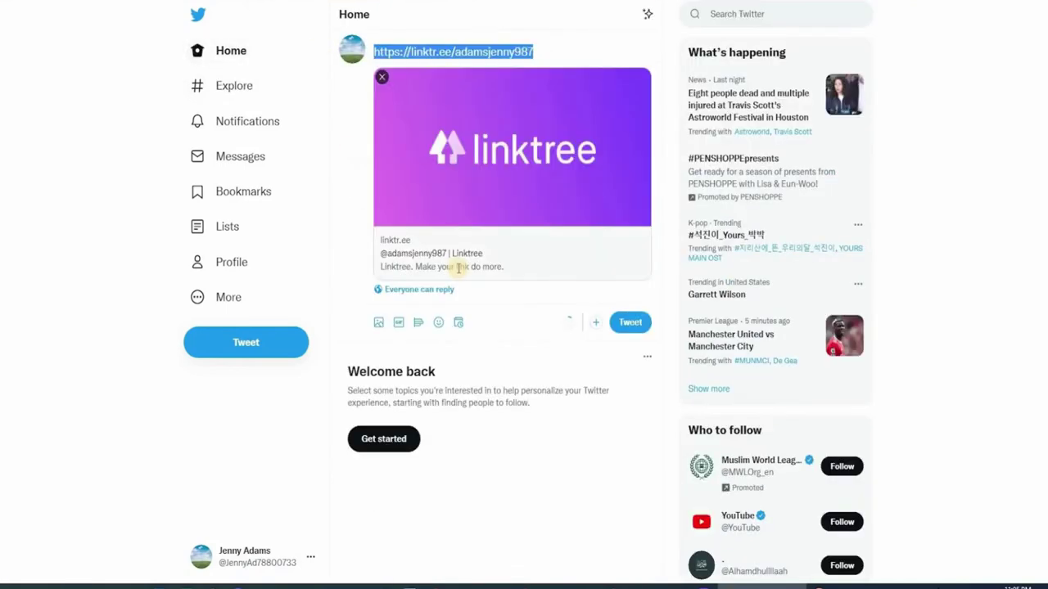